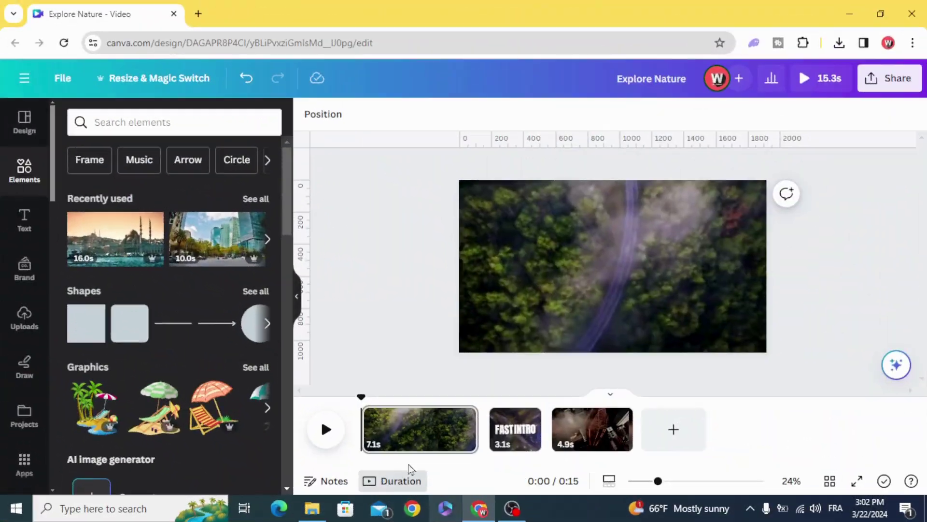
# Add a heading reading CREATIVE and move it up toward the top centre.
pyautogui.click(21, 221)
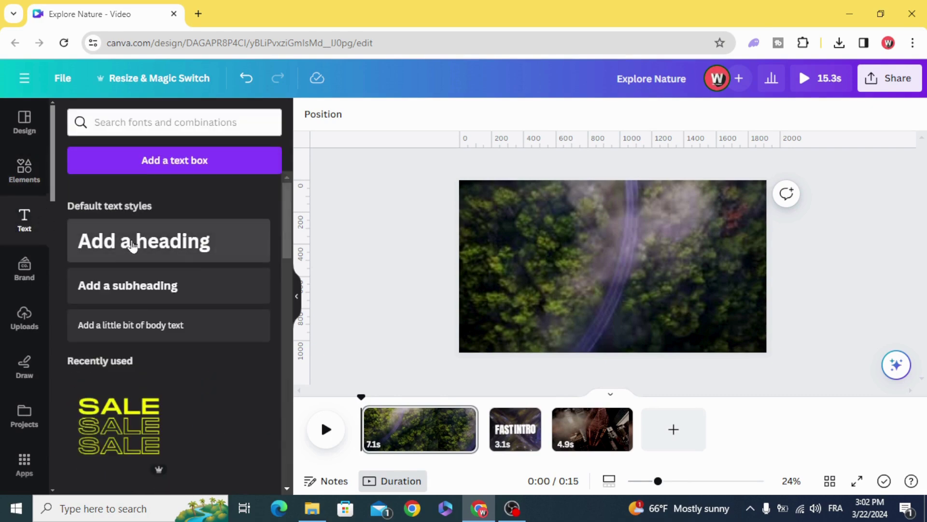
pyautogui.click(177, 246)
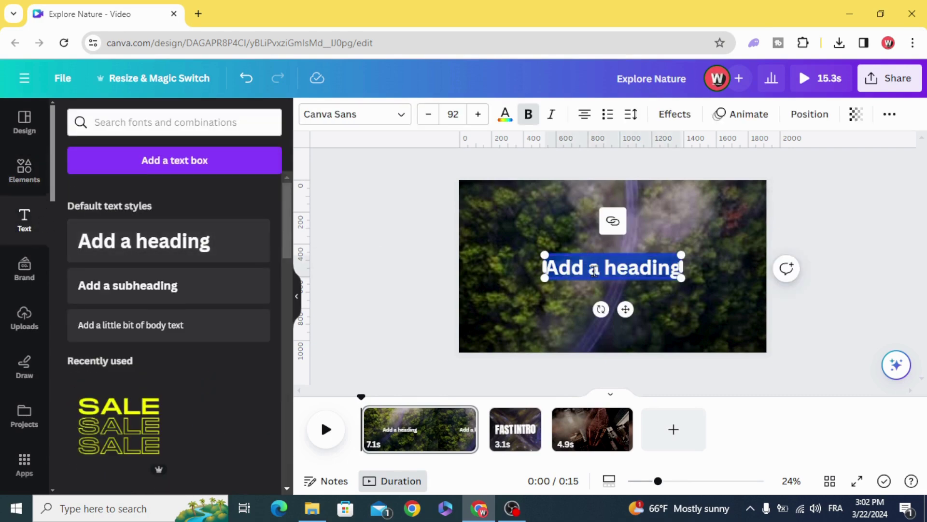
pyautogui.write('CREA')
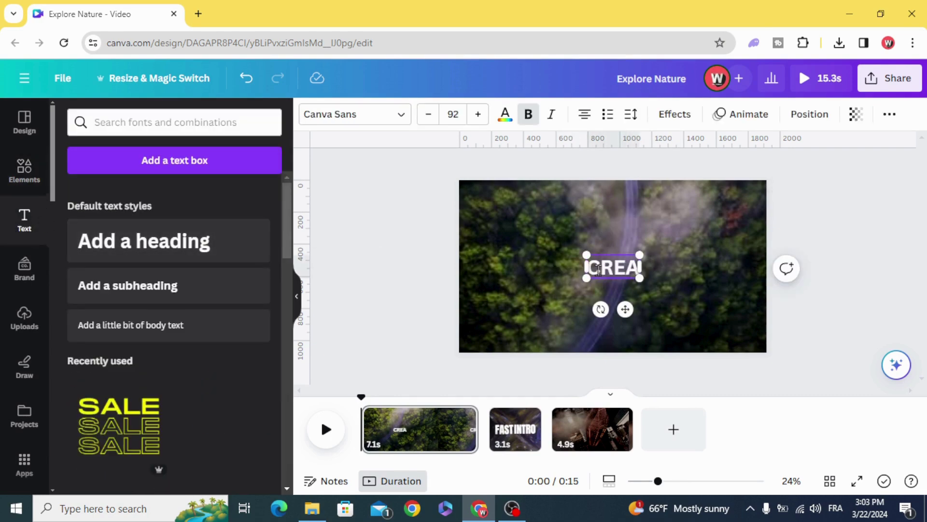
pyautogui.write('TIVE')
pyautogui.click(369, 282)
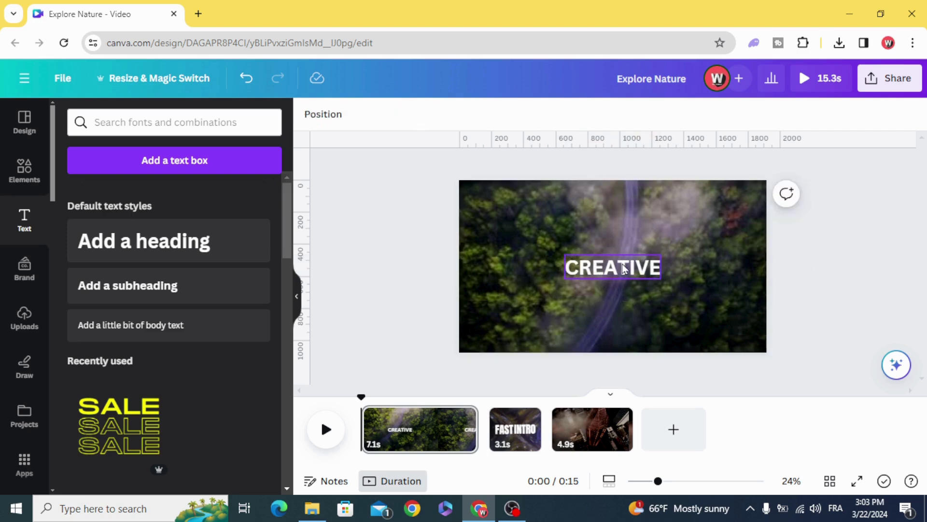
pyautogui.moveTo(623, 259); pyautogui.dragTo(604, 238)
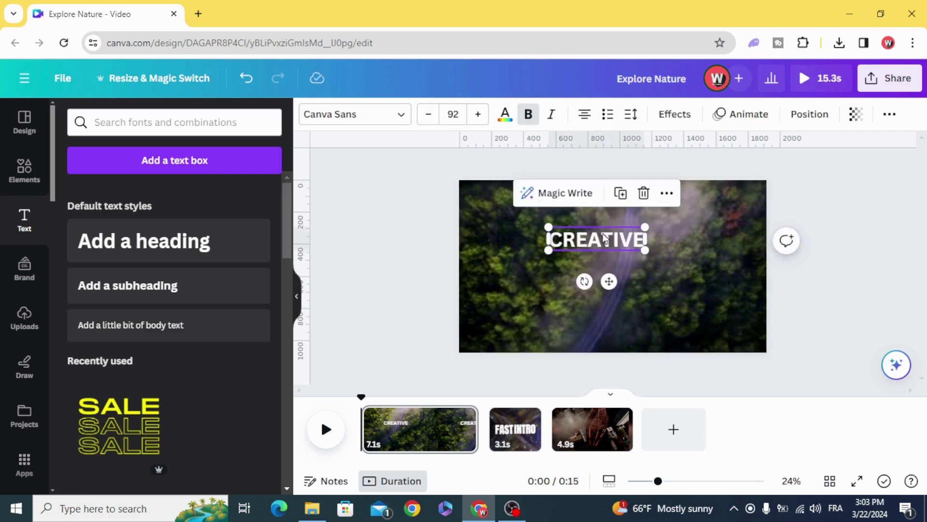
# Style CREATIVE in Anton at size 155, italic, and nudge it slightly left.
pyautogui.click(368, 118)
pyautogui.click(147, 281)
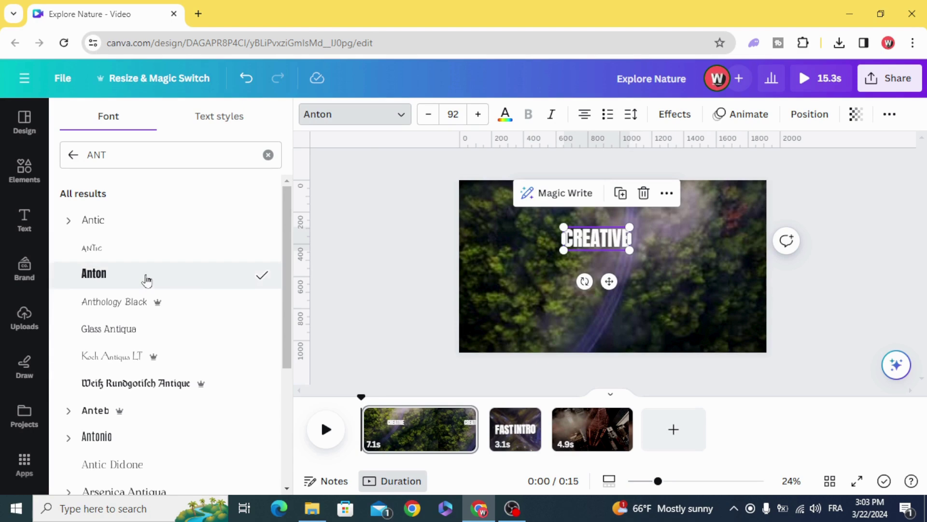
pyautogui.moveTo(630, 251); pyautogui.dragTo(675, 266)
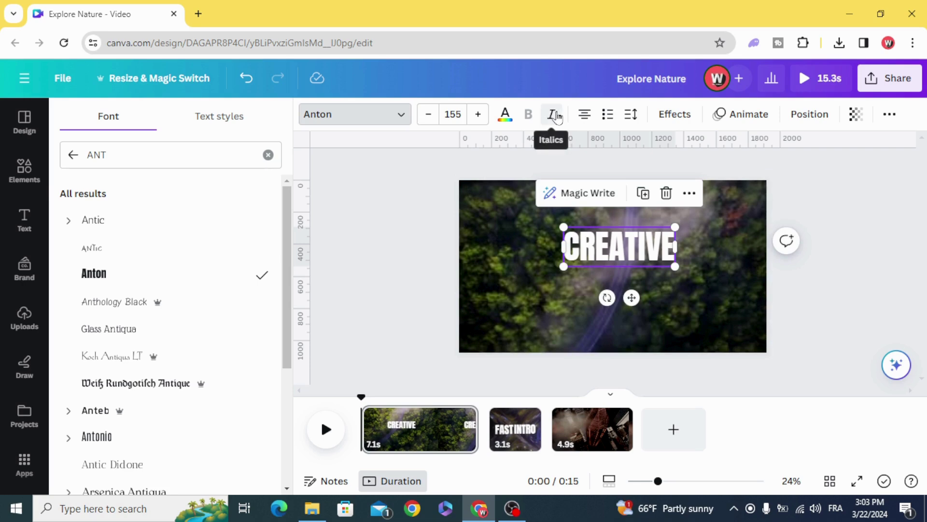
pyautogui.click(553, 114)
pyautogui.click(414, 222)
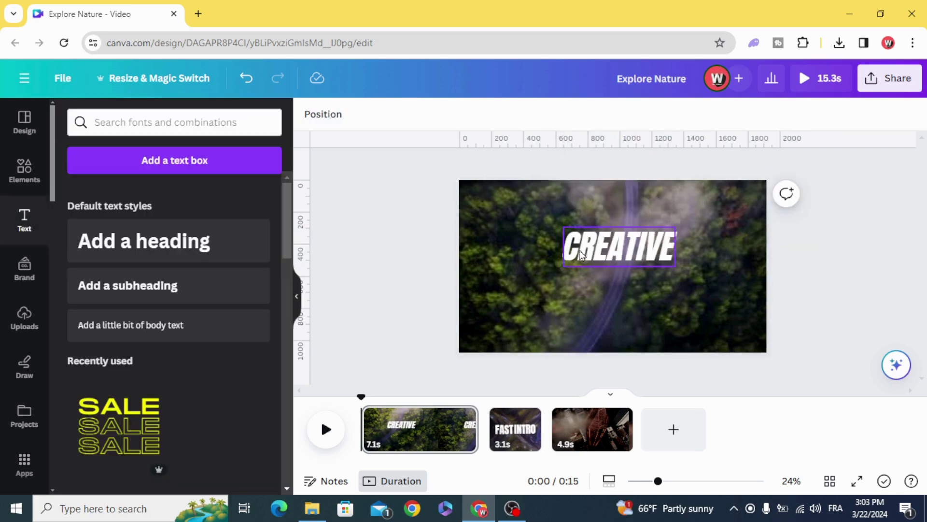
pyautogui.moveTo(629, 232); pyautogui.dragTo(608, 273)
# Duplicate the CREATIVE heading, retype the copy as TITLES, and centre it beneath CREATIVE.
pyautogui.click(637, 193)
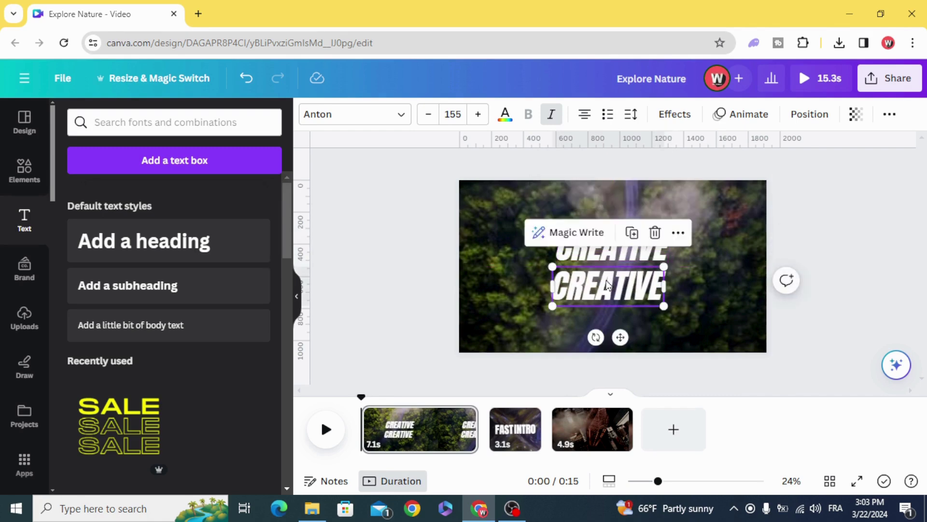
pyautogui.doubleClick(607, 280)
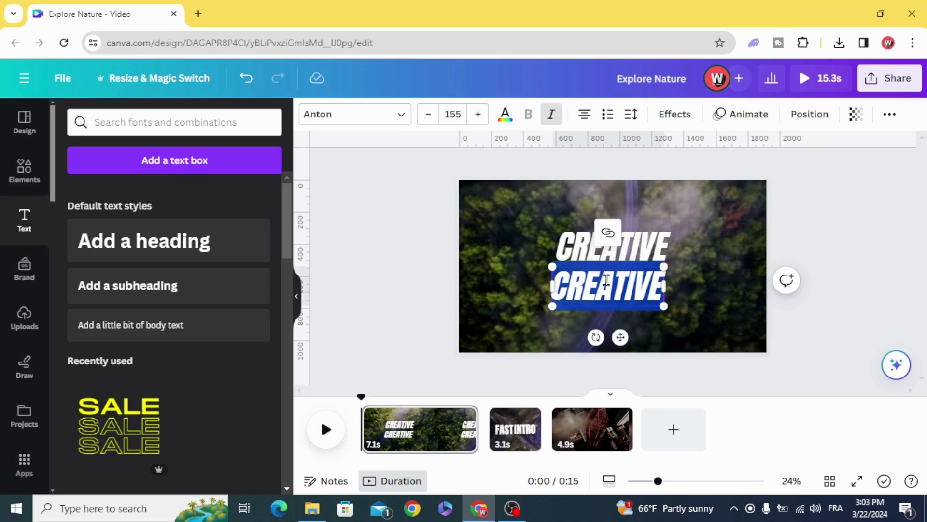
pyautogui.write('TIT')
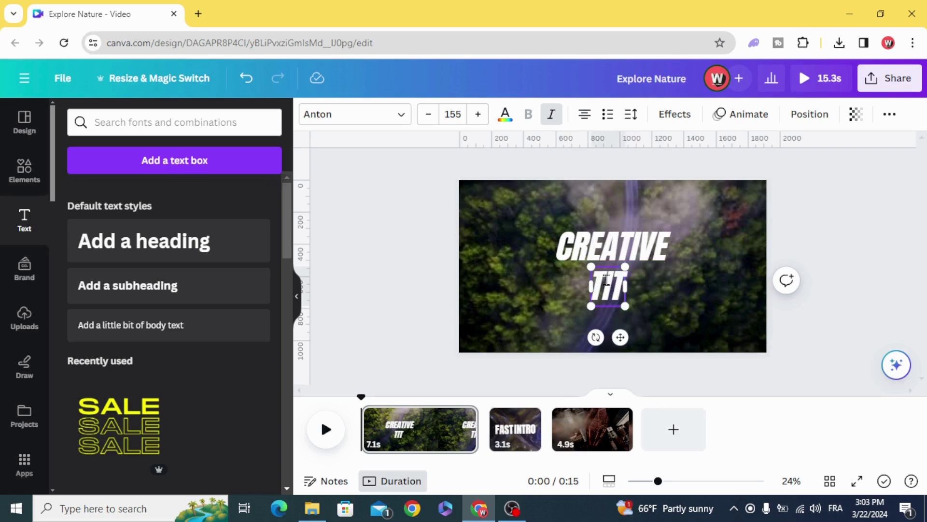
pyautogui.write('LES')
pyautogui.click(378, 313)
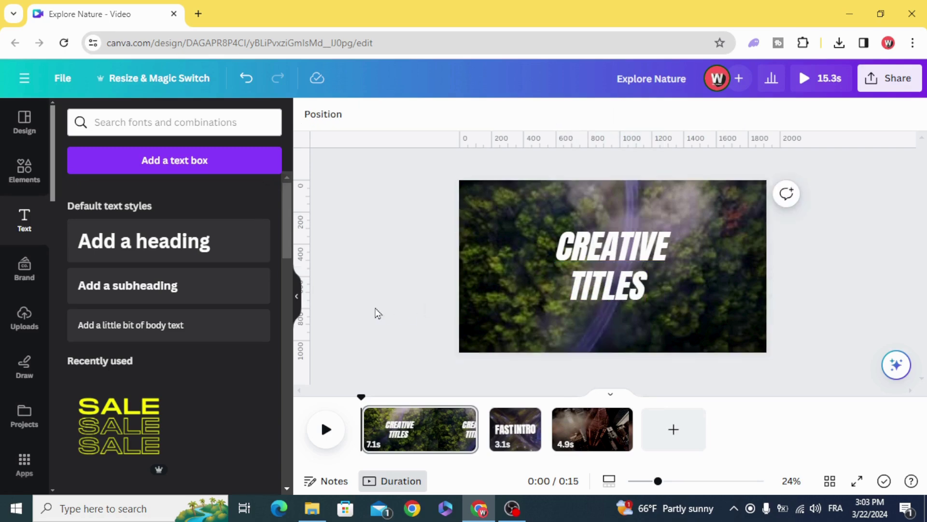
pyautogui.moveTo(605, 290); pyautogui.dragTo(610, 288)
pyautogui.click(431, 293)
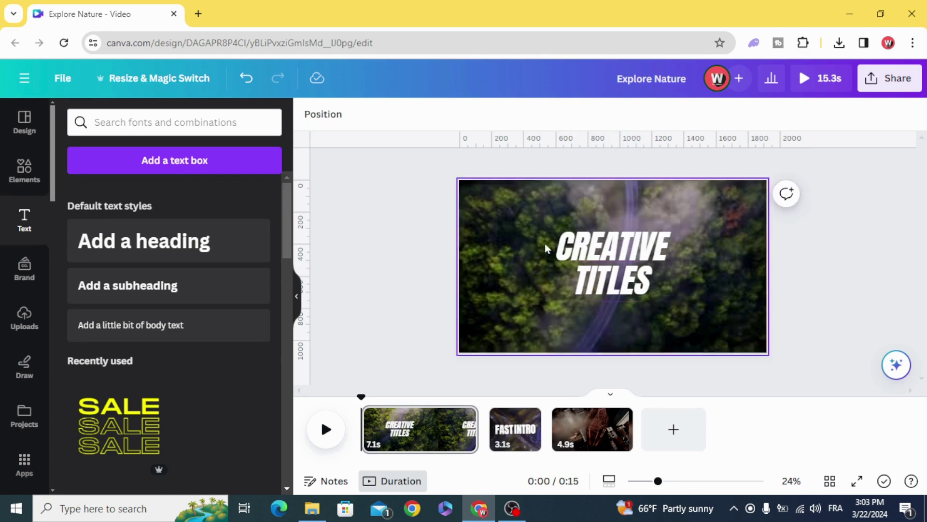
# Give CREATIVE a black Shadow with offset 100, direction 0, blur 100, transparency 100.
pyautogui.click(630, 249)
pyautogui.click(675, 115)
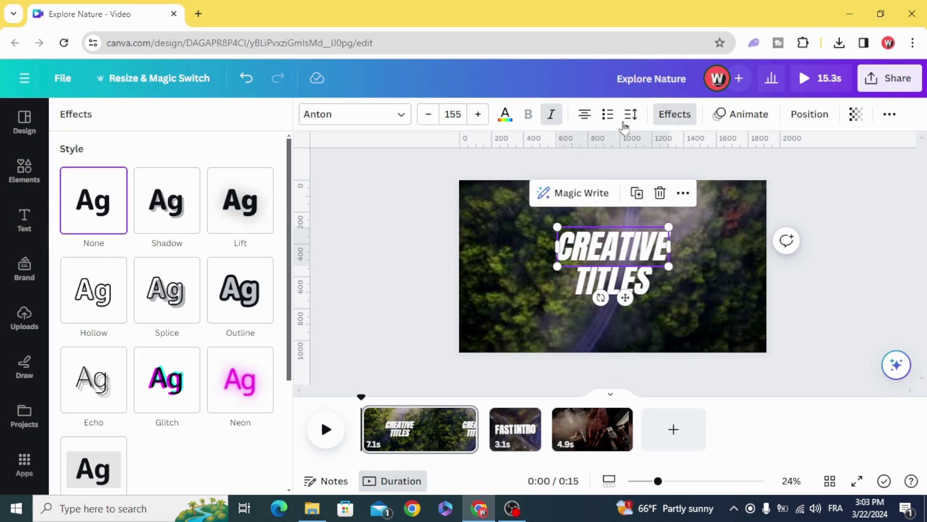
pyautogui.click(163, 215)
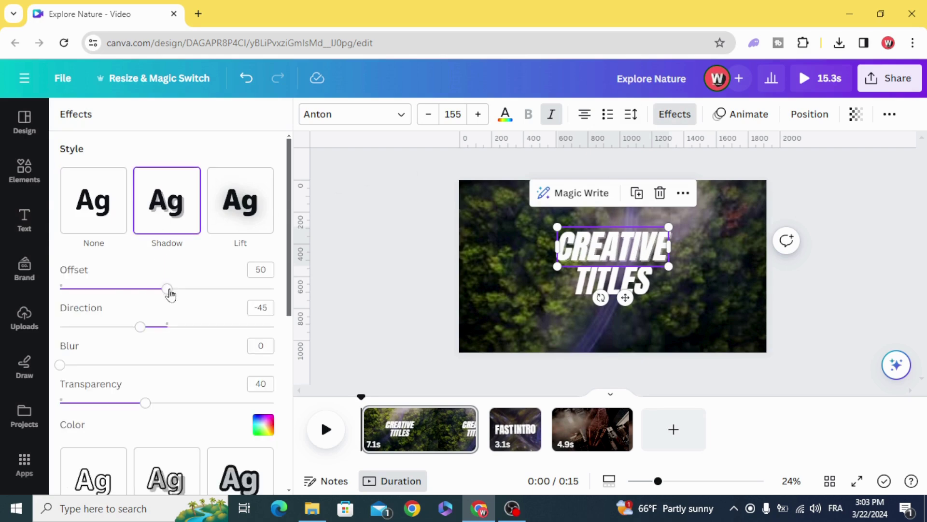
pyautogui.moveTo(168, 289); pyautogui.dragTo(268, 291)
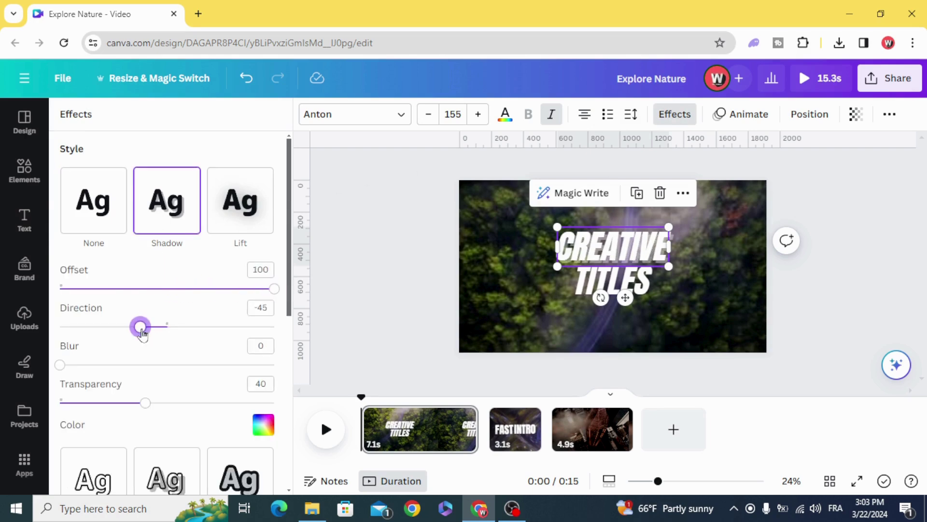
pyautogui.moveTo(144, 330); pyautogui.dragTo(159, 331)
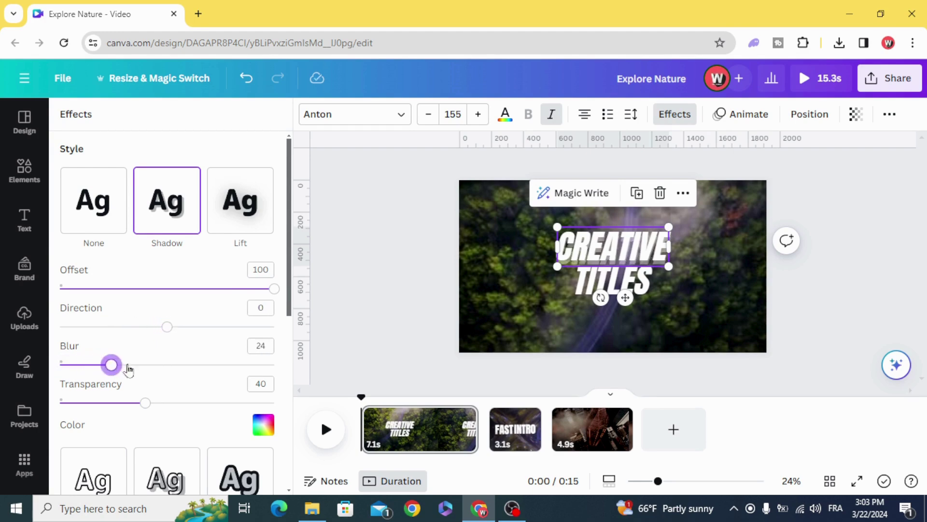
pyautogui.moveTo(129, 370); pyautogui.dragTo(273, 364)
pyautogui.scroll(-1, 214, 363)
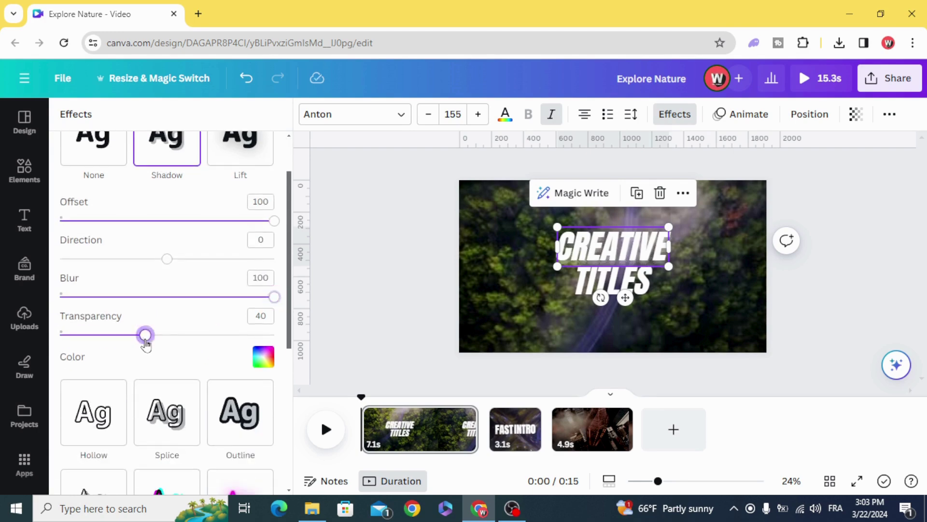
pyautogui.moveTo(146, 341); pyautogui.dragTo(304, 331)
pyautogui.scroll(-1, 200, 347)
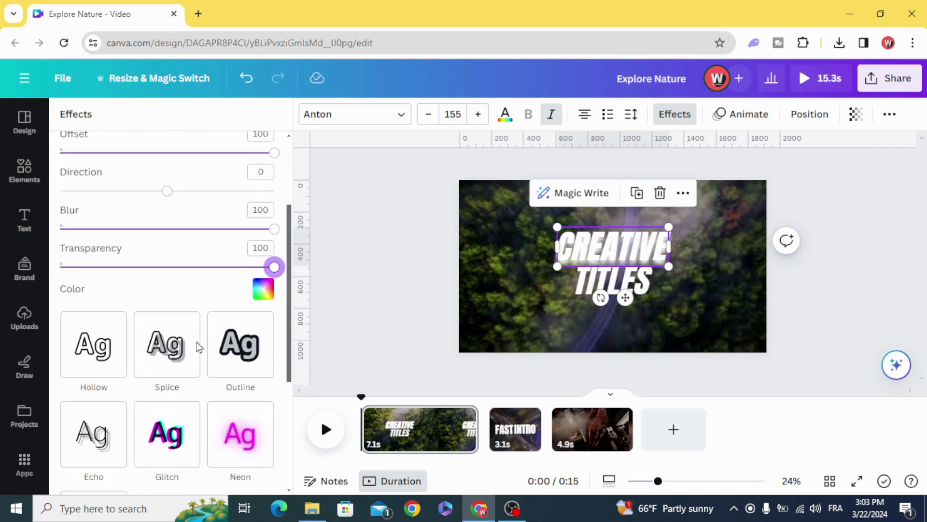
pyautogui.click(263, 292)
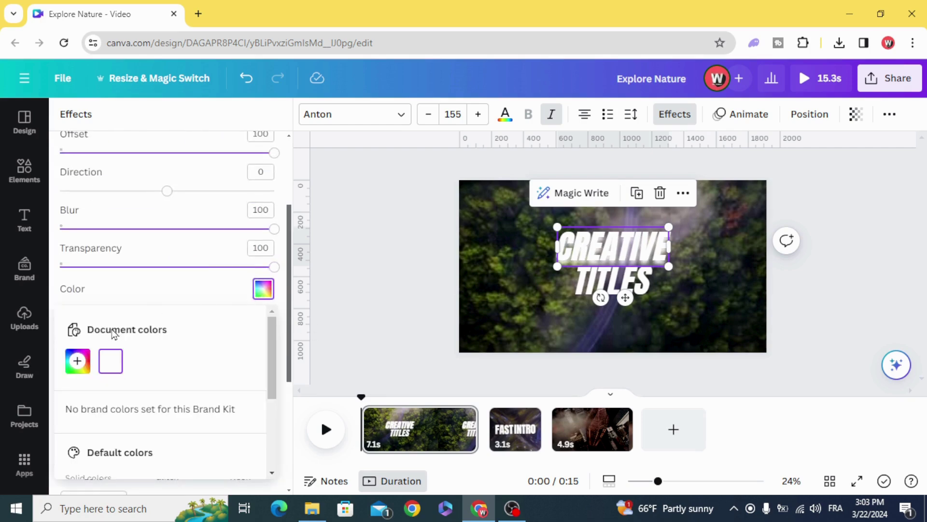
pyautogui.scroll(-2, 96, 367)
pyautogui.click(84, 438)
# Nudge TITLES so it stays centred under CREATIVE.
pyautogui.click(355, 301)
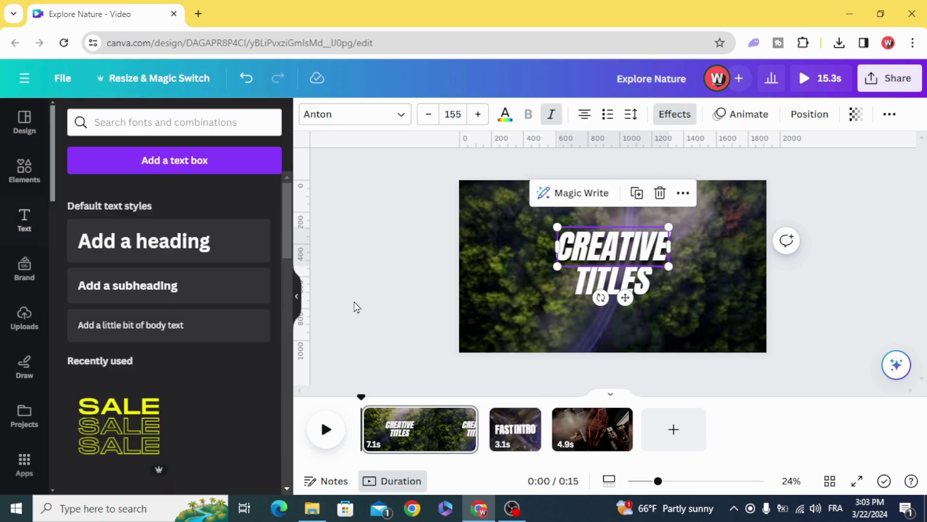
pyautogui.moveTo(599, 286); pyautogui.dragTo(599, 282)
pyautogui.click(435, 285)
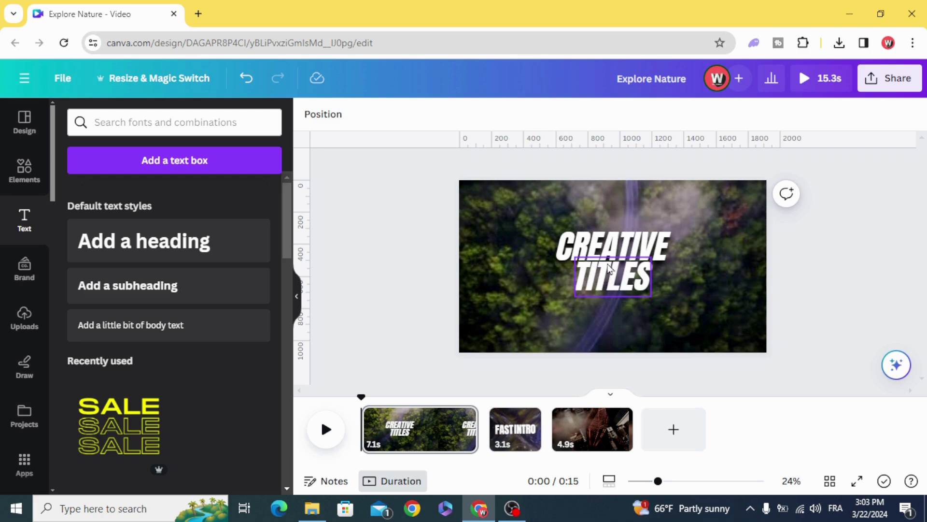
# Send the TITLES text to the back, behind CREATIVE.
pyautogui.click(607, 280)
pyautogui.rightClick(608, 280)
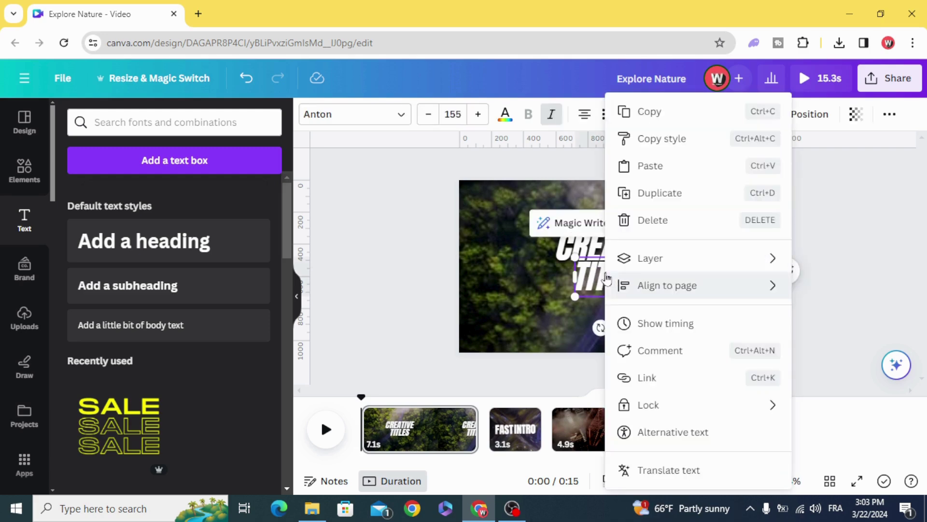
pyautogui.moveTo(661, 265)
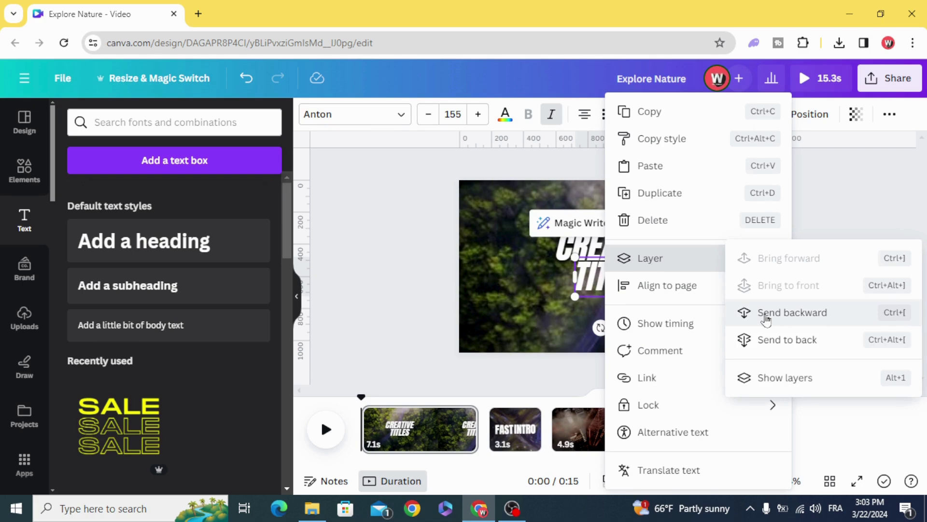
pyautogui.click(811, 344)
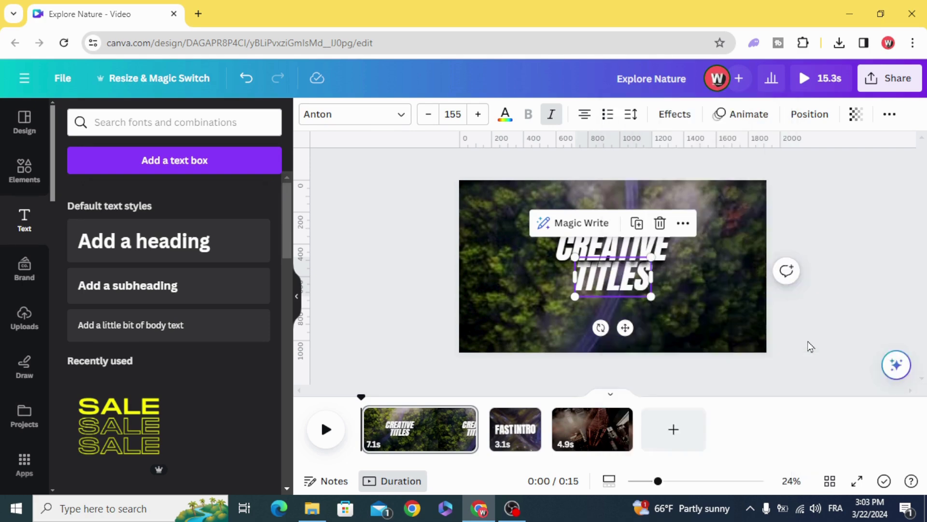
pyautogui.click(419, 300)
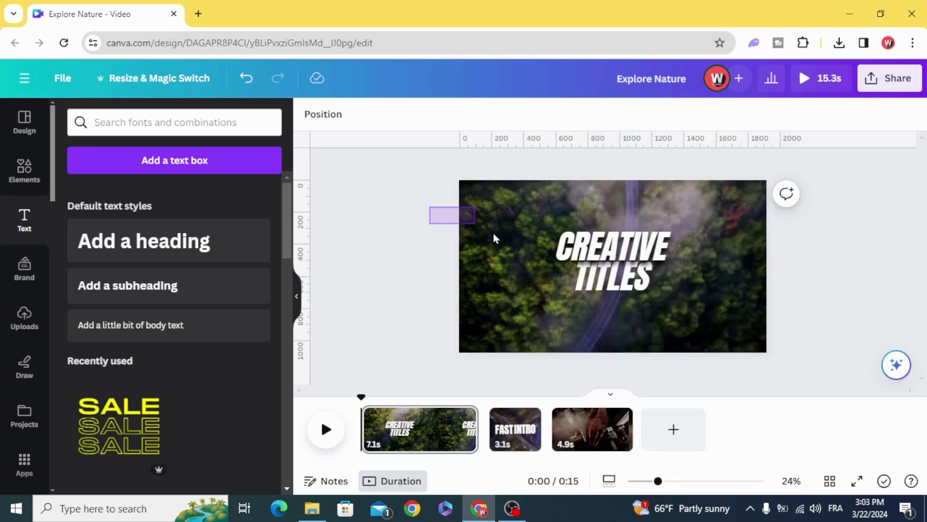
# Enlarge both title lines together to size 212 and tilt them to -5°.
pyautogui.moveTo(494, 233); pyautogui.dragTo(662, 313)
pyautogui.moveTo(555, 296); pyautogui.dragTo(585, 304)
pyautogui.moveTo(614, 344); pyautogui.dragTo(626, 344)
pyautogui.click(399, 288)
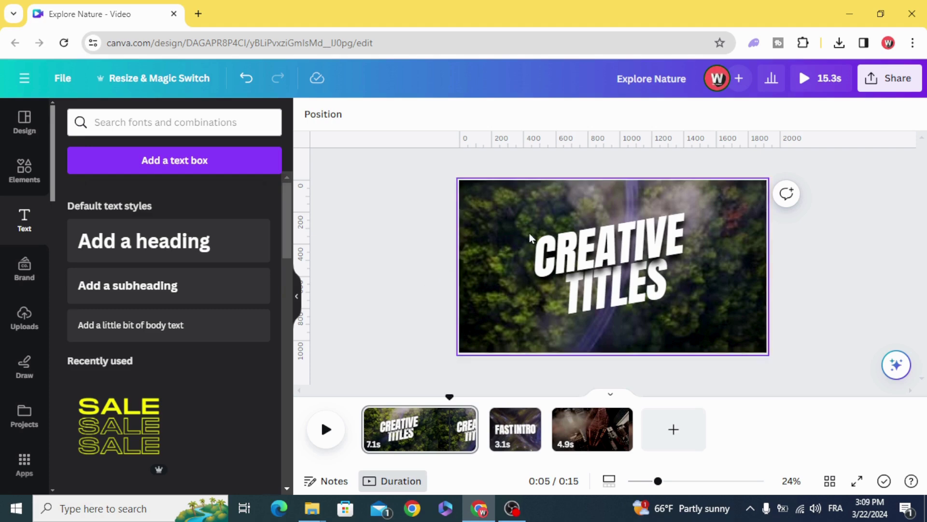
# Give CREATIVE a Baseline text animation moving leftward.
pyautogui.click(571, 259)
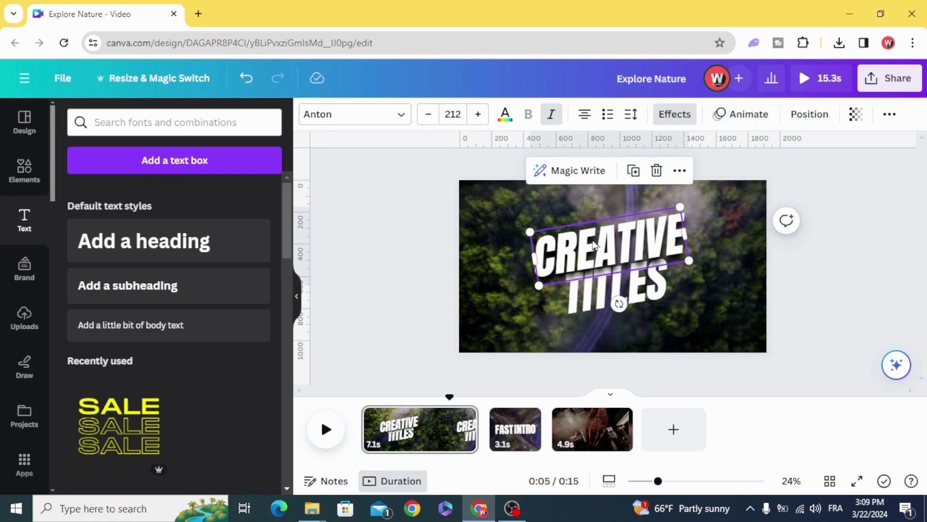
pyautogui.click(724, 125)
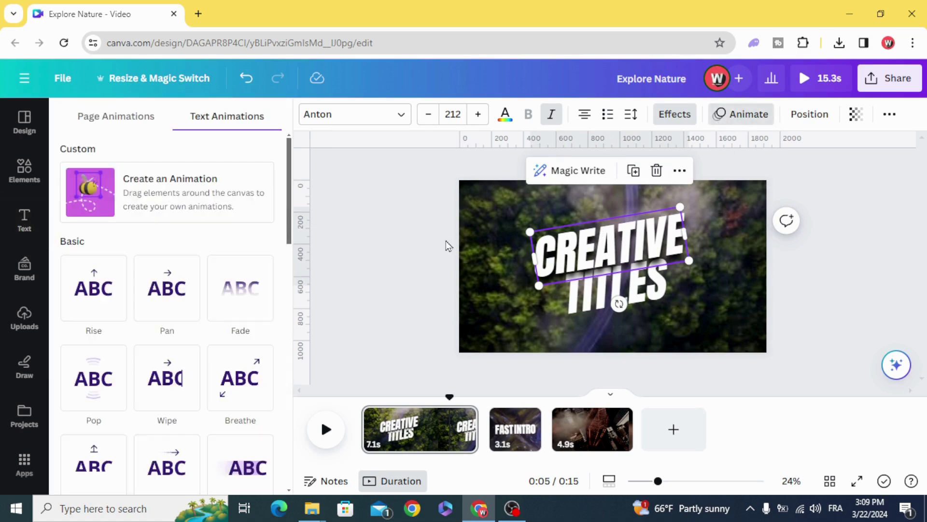
pyautogui.scroll(-3, 207, 331)
pyautogui.click(107, 338)
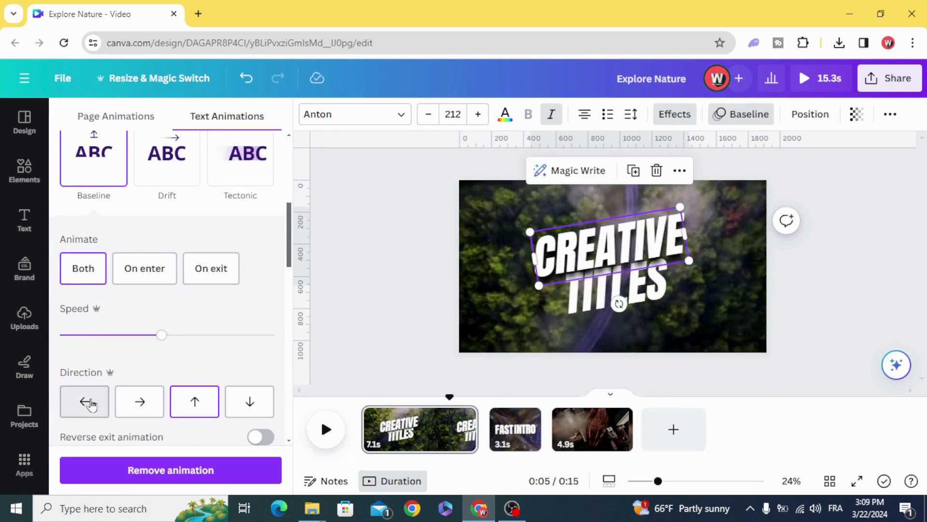
pyautogui.click(83, 401)
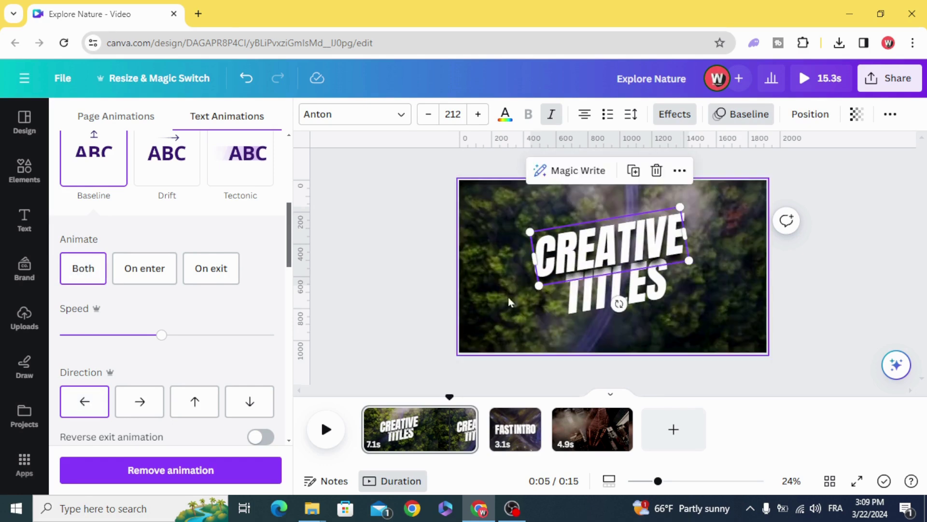
# Give TITLES a rightward Baseline animation playing on both entry and exit.
pyautogui.click(584, 309)
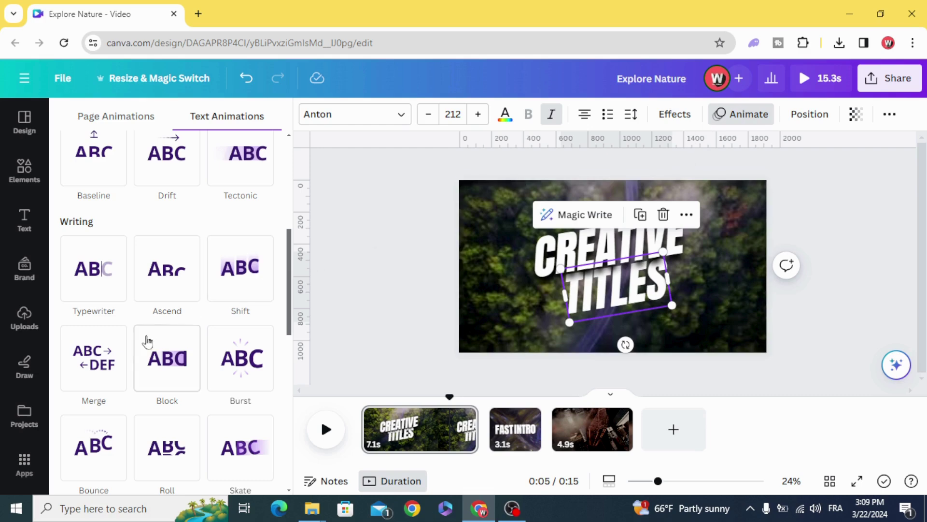
pyautogui.scroll(3, 93, 319)
pyautogui.click(89, 285)
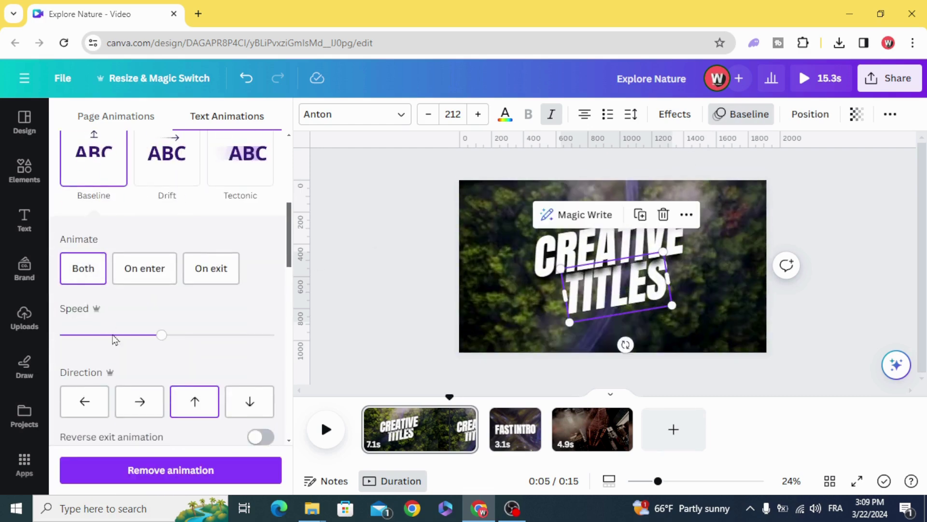
pyautogui.click(140, 401)
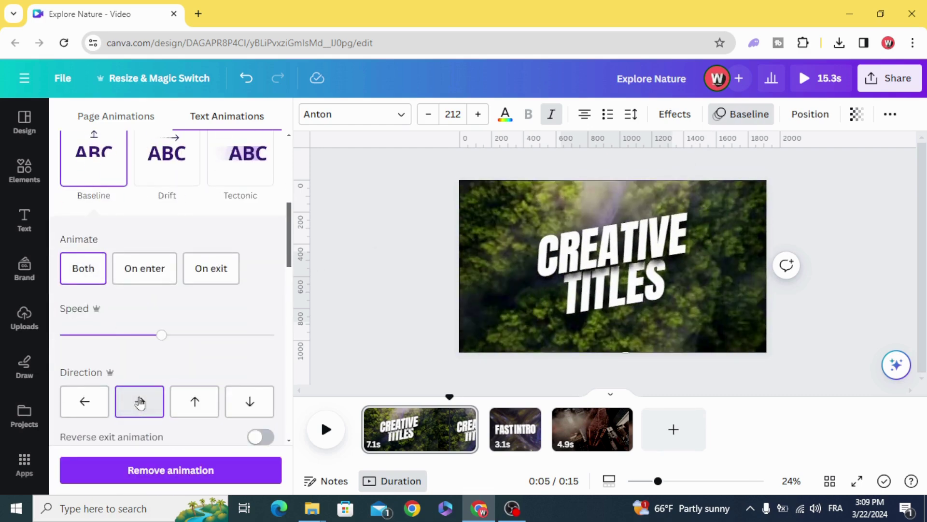
pyautogui.click(89, 269)
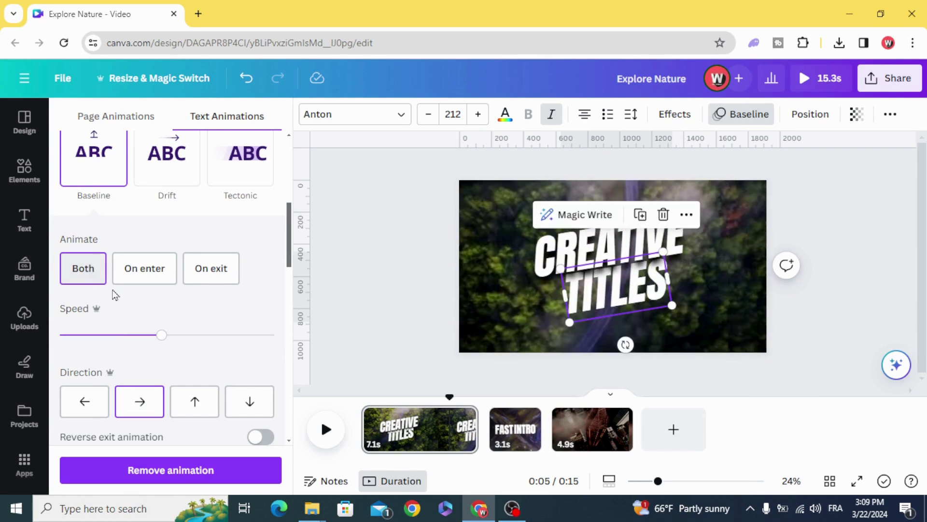
pyautogui.click(396, 289)
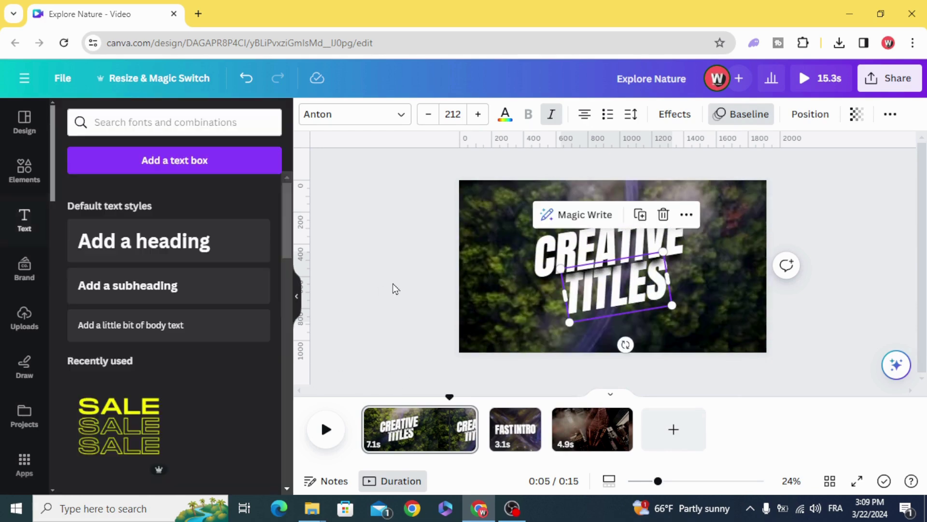
pyautogui.moveTo(411, 203); pyautogui.dragTo(645, 330)
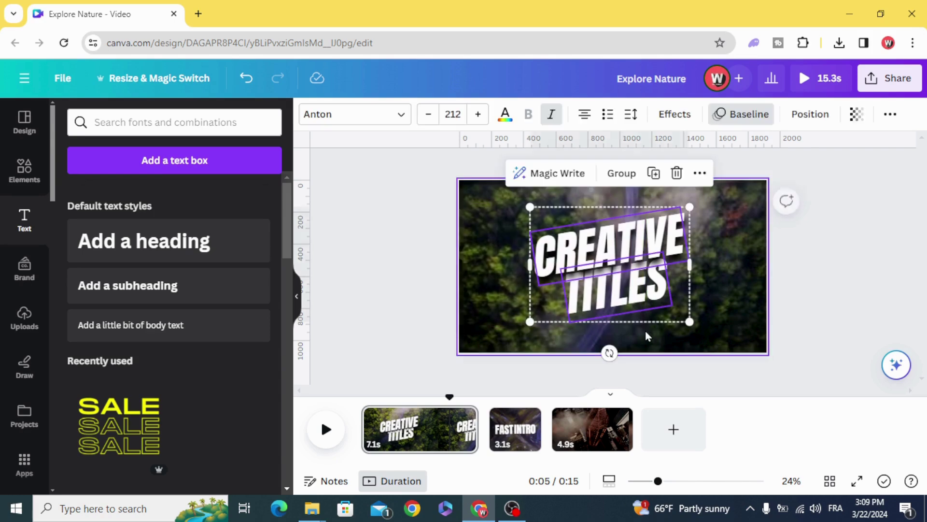
# Trim the title text's timing to about 3.6 s and play the video from 0:00.
pyautogui.rightClick(575, 249)
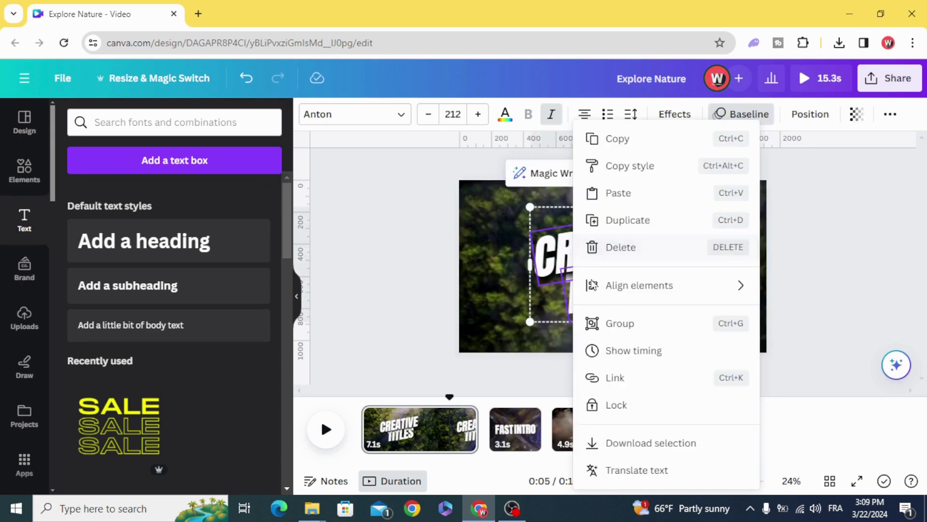
pyautogui.click(648, 354)
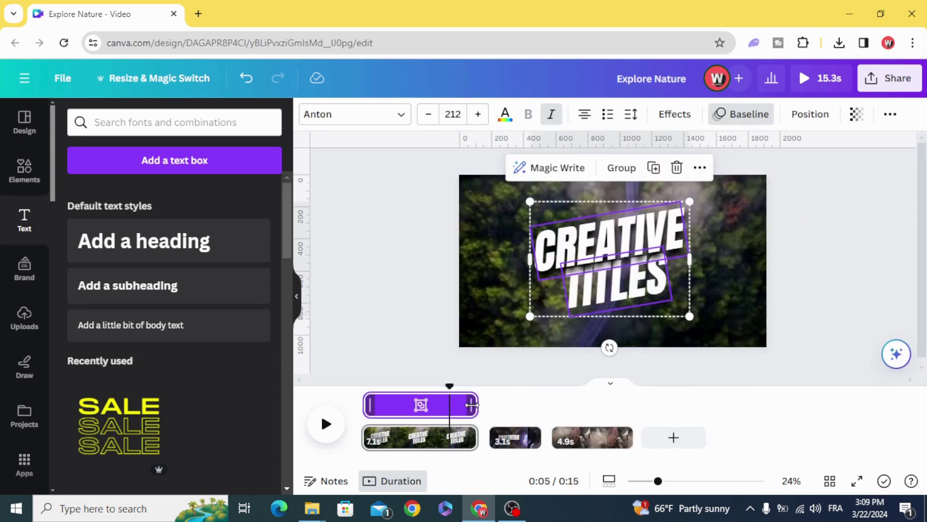
pyautogui.moveTo(476, 404); pyautogui.dragTo(384, 406)
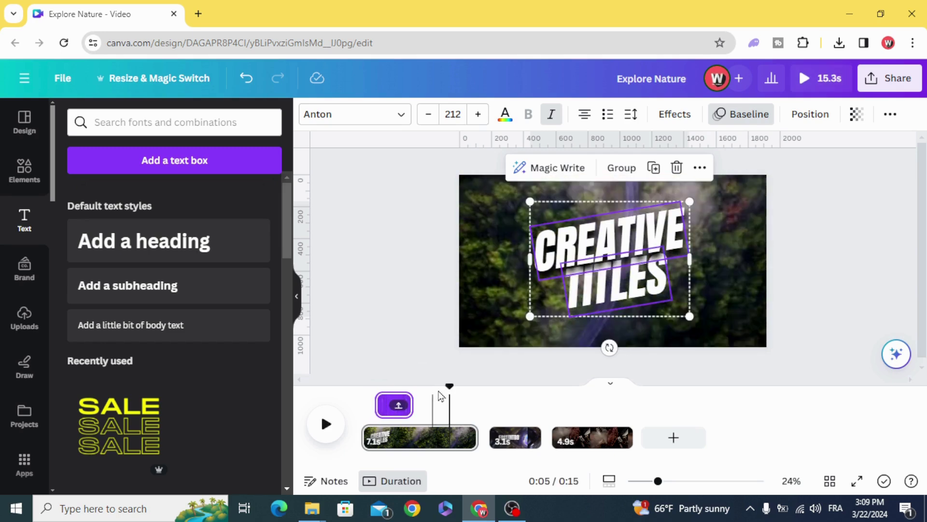
pyautogui.moveTo(448, 388); pyautogui.dragTo(348, 395)
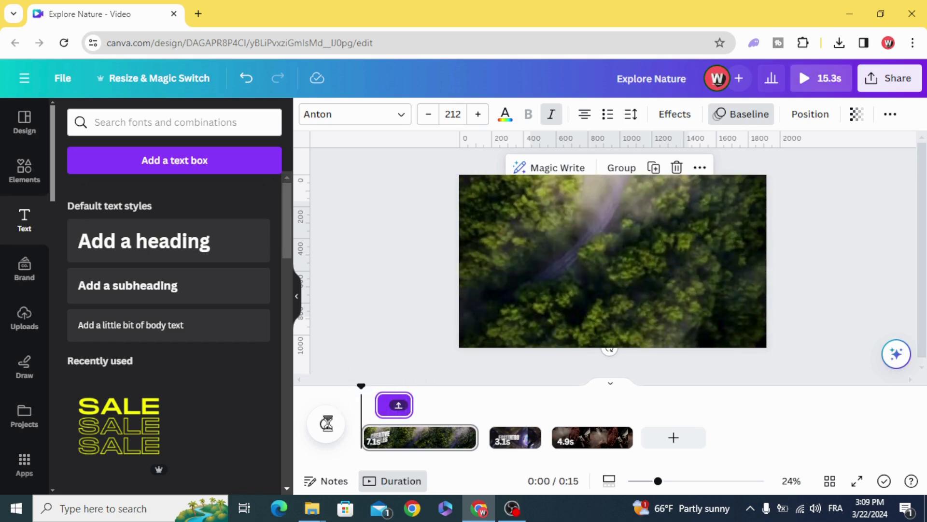
pyautogui.click(325, 423)
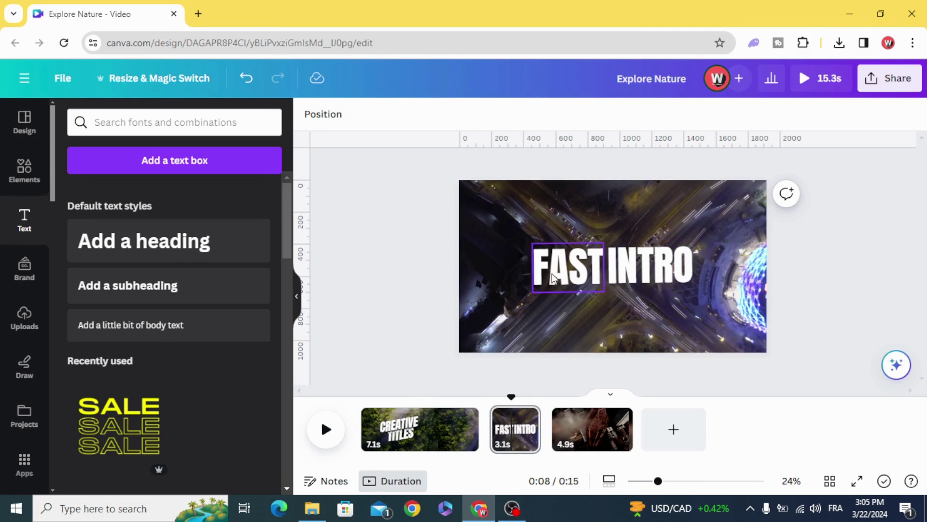
# Colour the INTRO word with a new custom amber, #FFBF00.
pyautogui.click(652, 273)
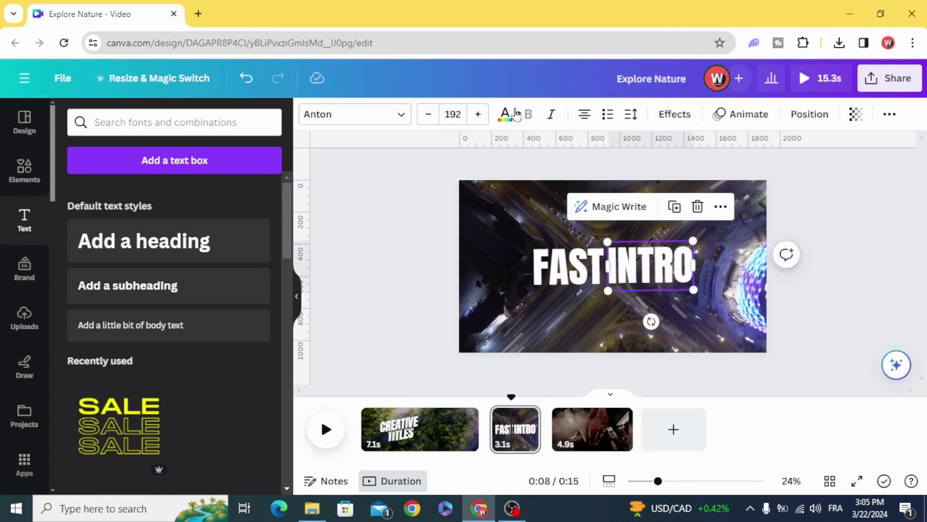
pyautogui.click(504, 116)
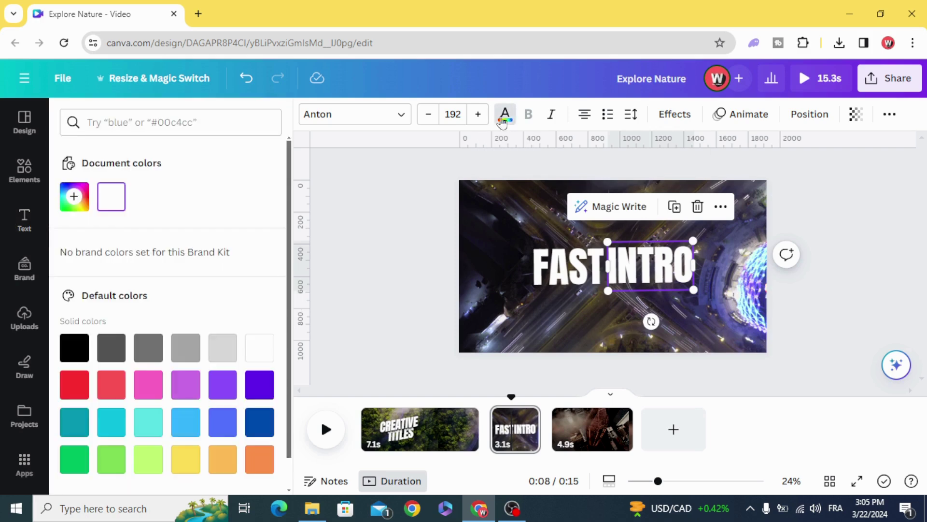
pyautogui.click(74, 196)
pyautogui.click(102, 313)
pyautogui.moveTo(165, 282); pyautogui.dragTo(302, 223)
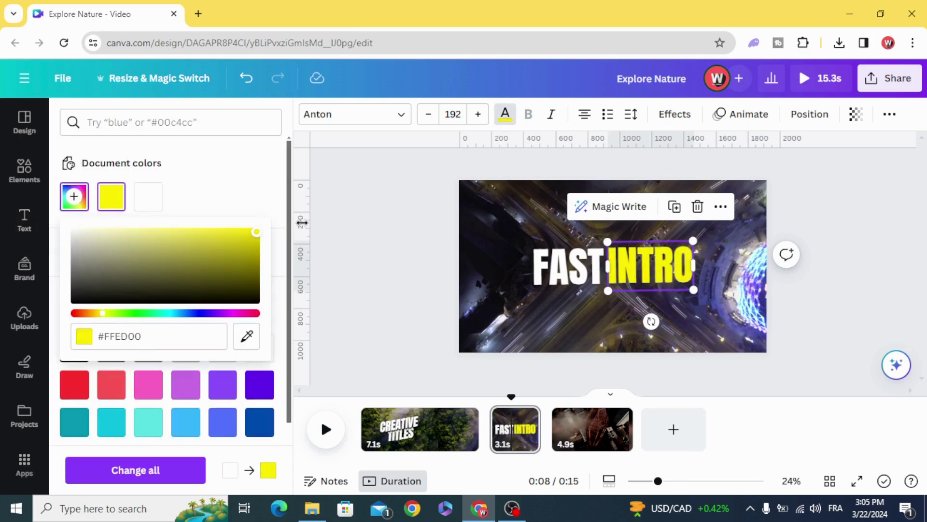
pyautogui.click(97, 314)
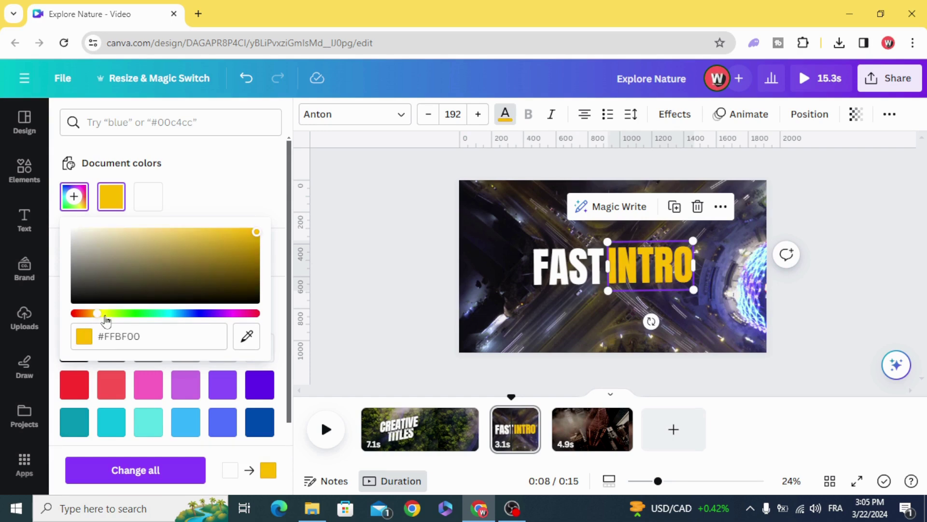
pyautogui.click(362, 254)
# Give FAST a leftward Baseline animation on entry and exit with reverse exit enabled.
pyautogui.click(565, 271)
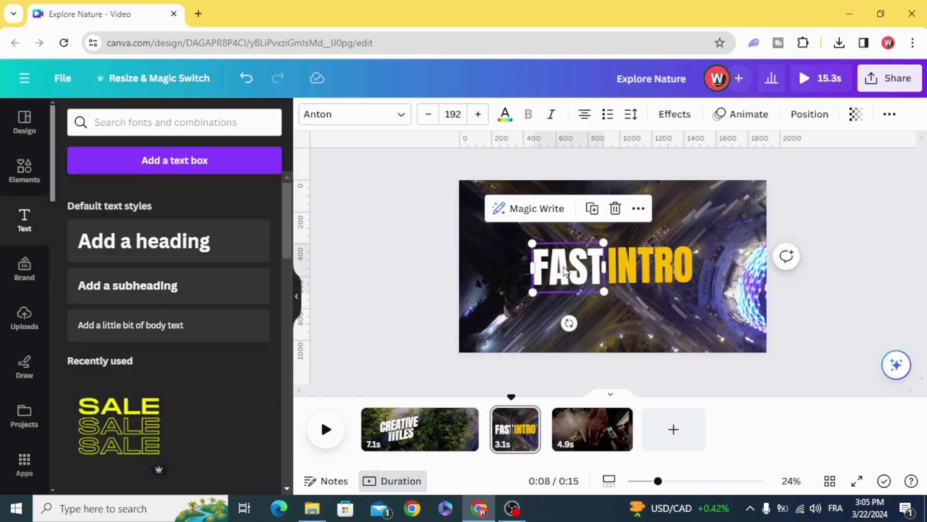
pyautogui.click(741, 116)
pyautogui.scroll(-4, 137, 327)
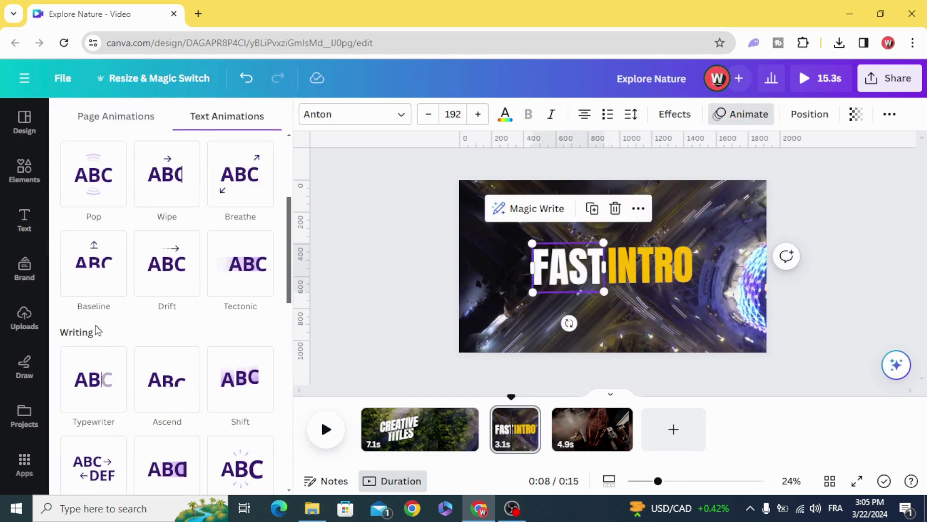
pyautogui.click(87, 285)
pyautogui.scroll(-3, 91, 269)
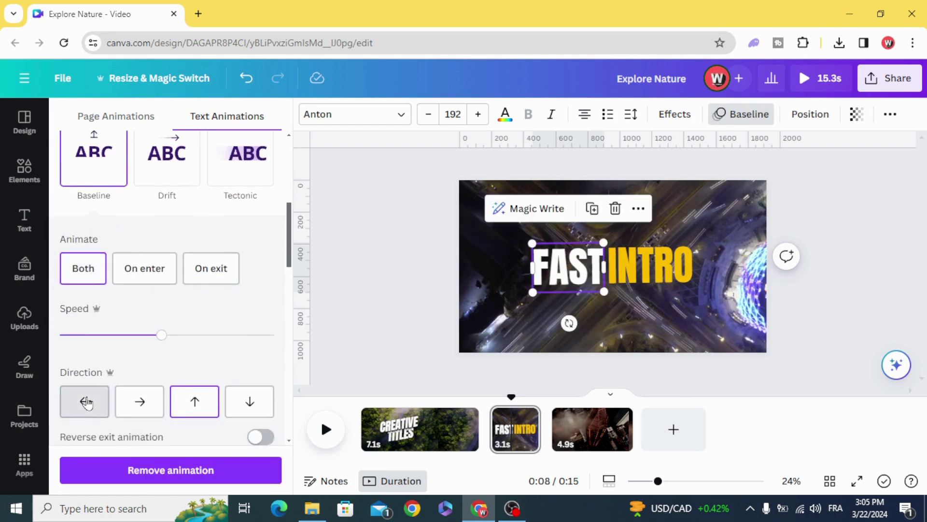
pyautogui.click(85, 401)
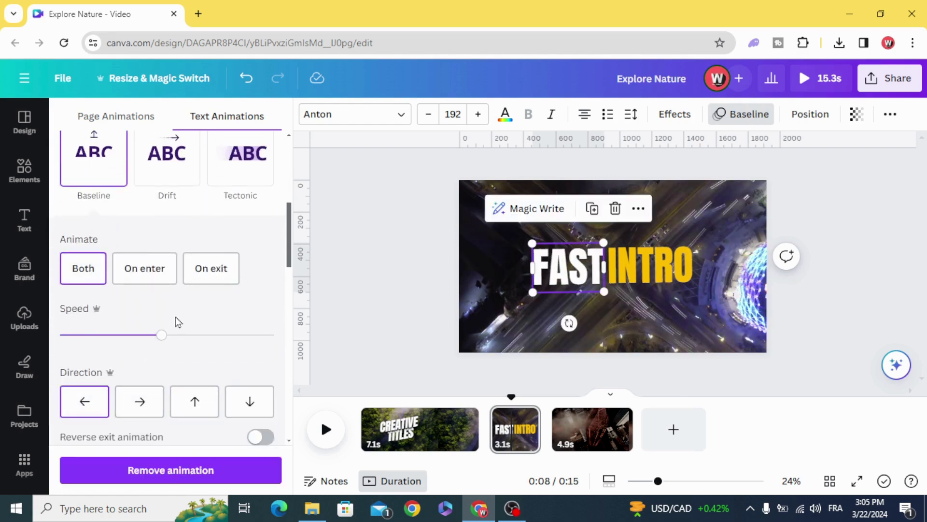
pyautogui.scroll(-3, 179, 316)
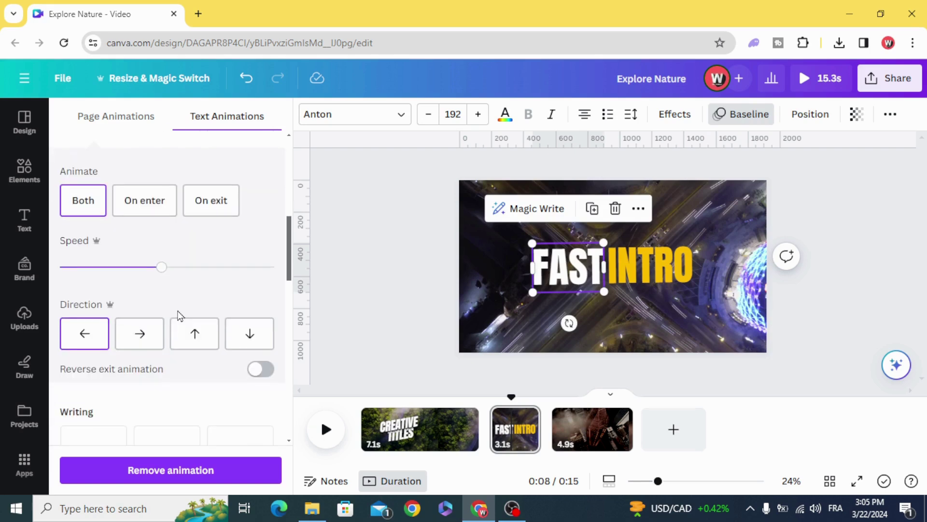
pyautogui.click(82, 200)
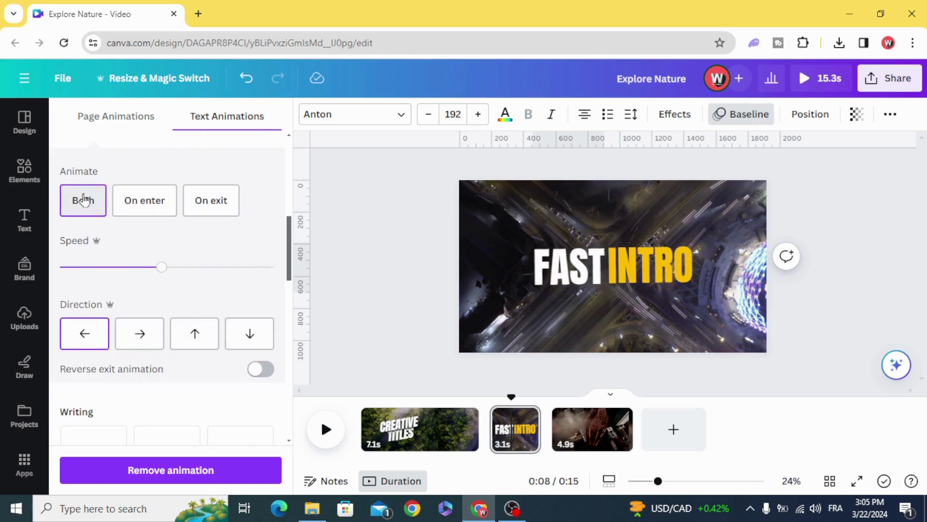
pyautogui.click(253, 374)
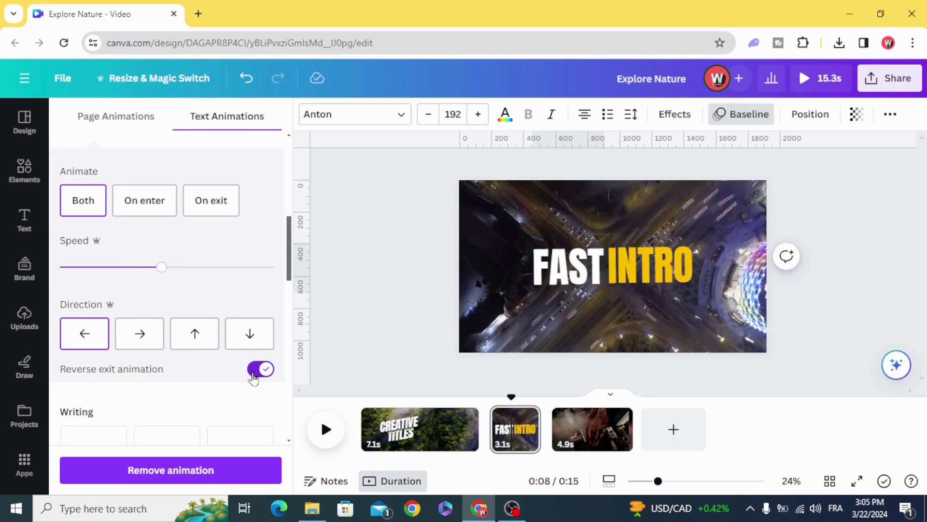
pyautogui.click(359, 313)
# Apply a rightward Baseline animation to INTRO with Reverse exit animation turned on.
pyautogui.click(622, 273)
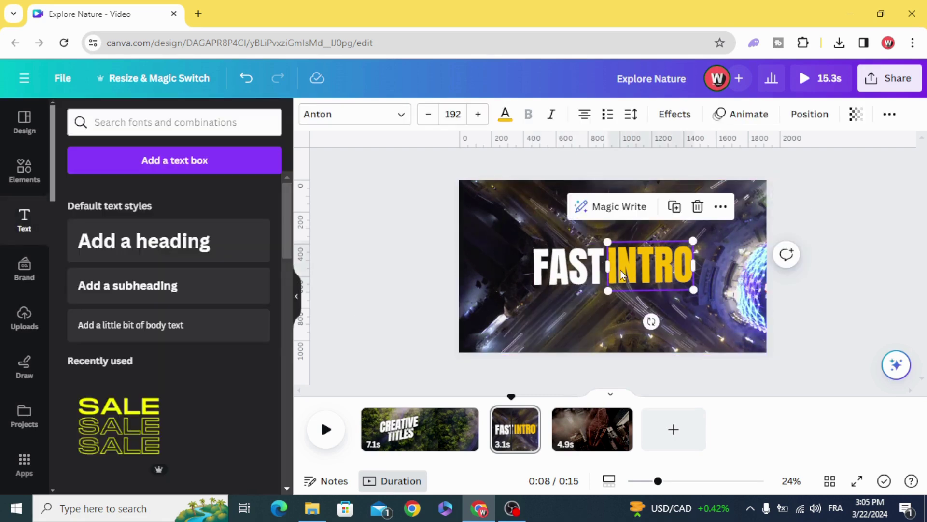
pyautogui.click(741, 121)
pyautogui.scroll(-3, 182, 327)
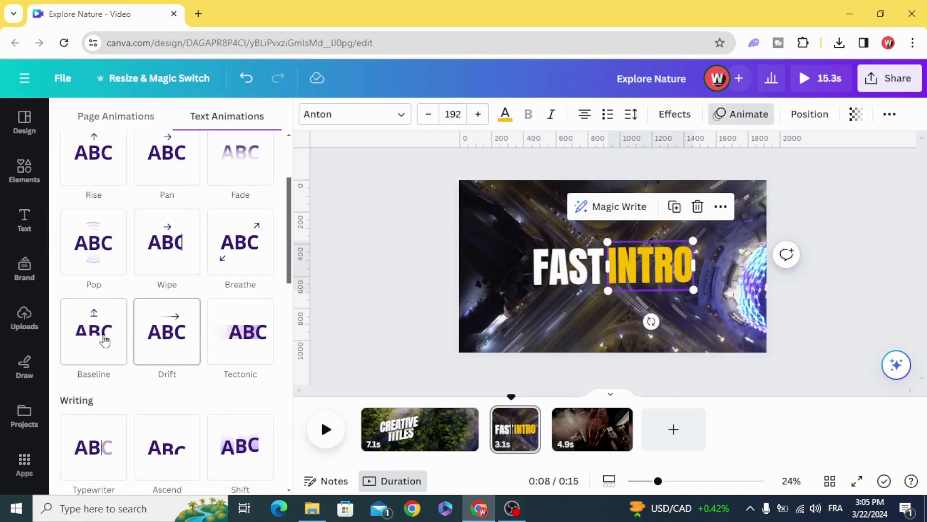
pyautogui.click(86, 335)
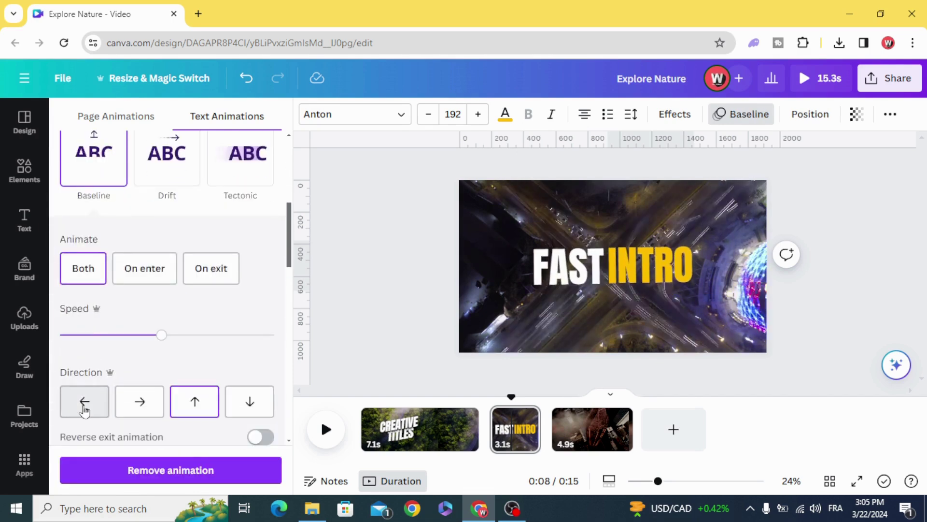
pyautogui.click(142, 402)
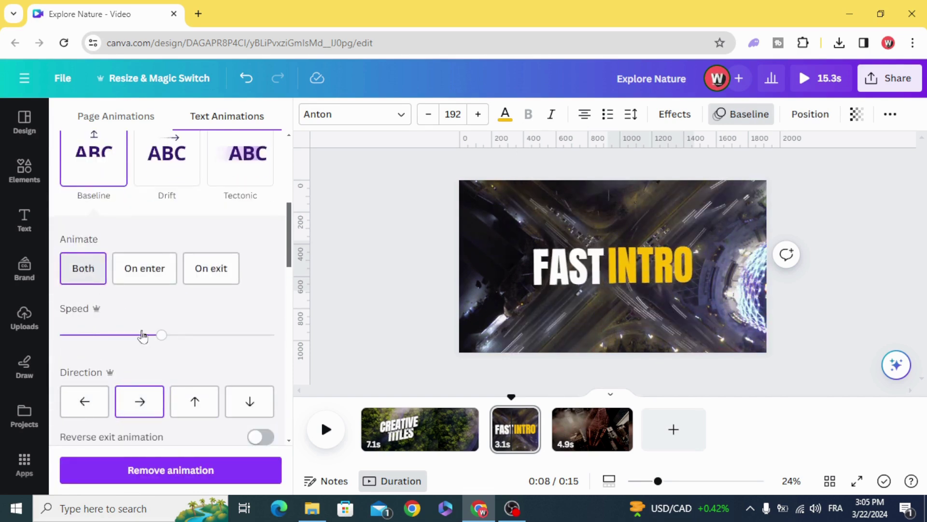
pyautogui.scroll(-2, 192, 395)
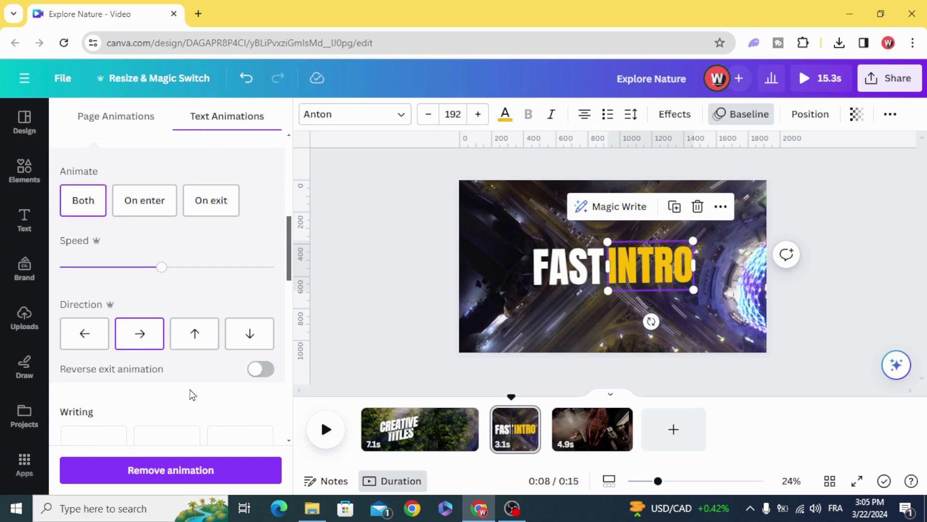
pyautogui.click(259, 369)
pyautogui.click(417, 244)
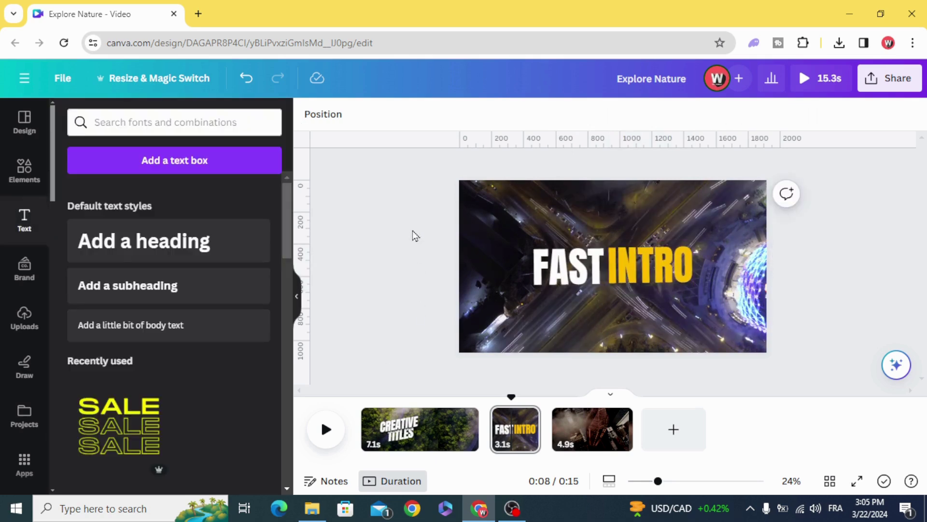
pyautogui.moveTo(414, 236); pyautogui.dragTo(577, 273)
pyautogui.click(420, 290)
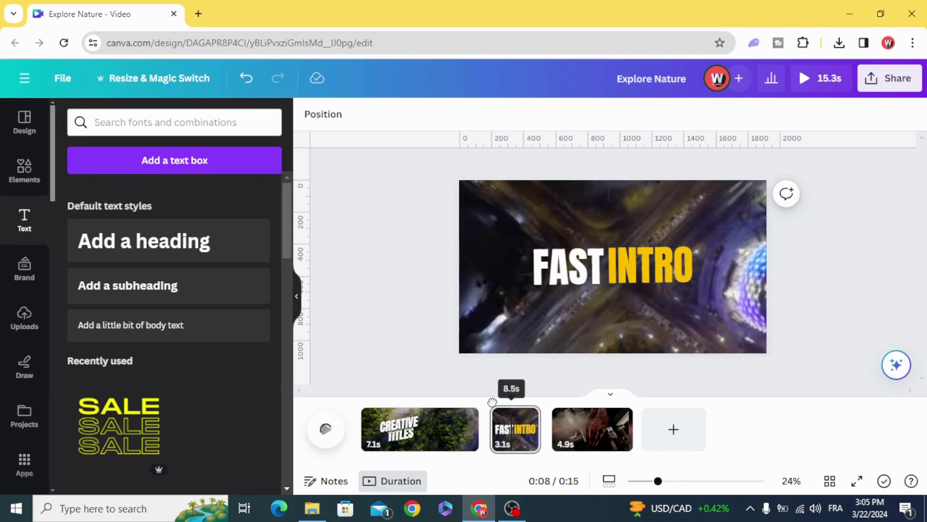
pyautogui.click(326, 430)
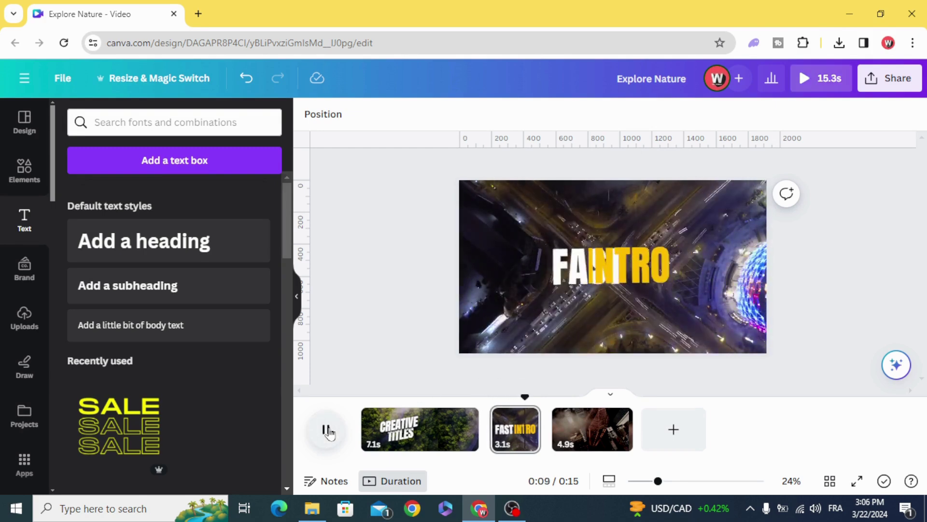
pyautogui.click(326, 430)
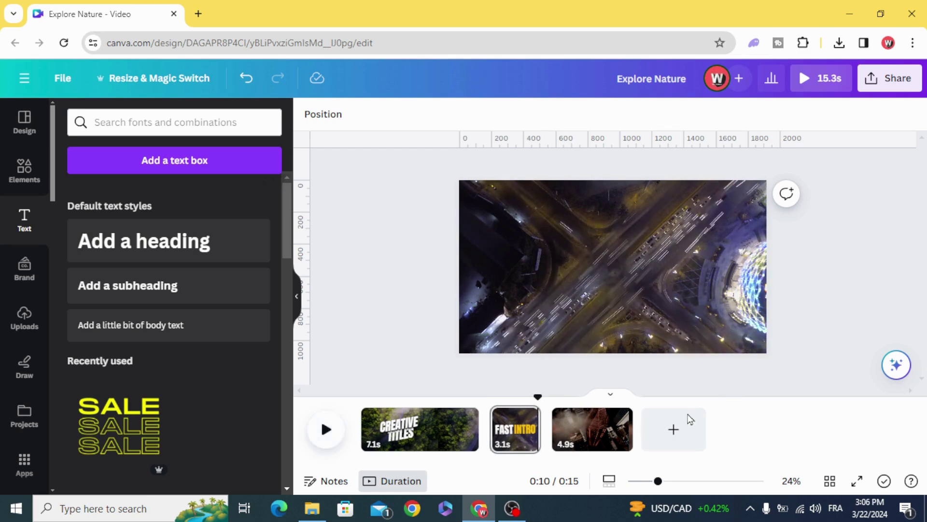
# Add a CREATIVE heading to the third scene in the Anton font and enlarge it.
pyautogui.click(593, 442)
pyautogui.click(212, 247)
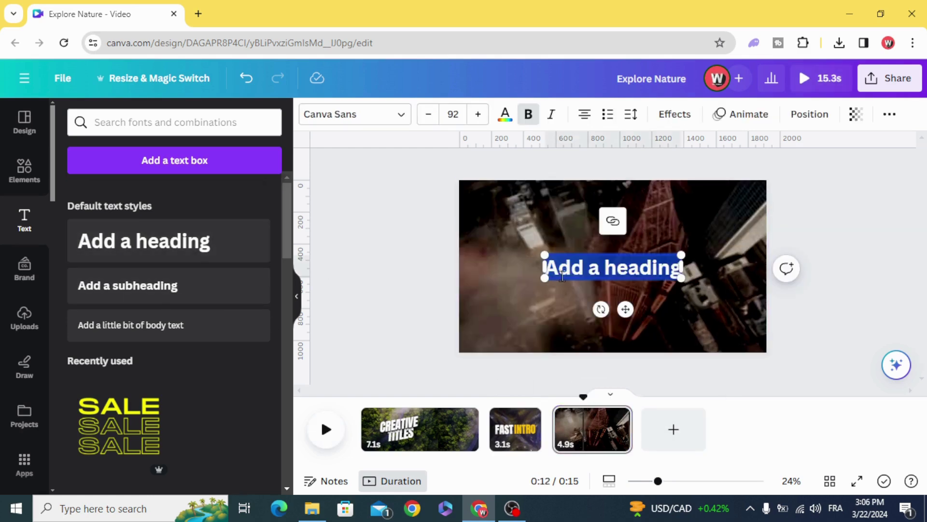
pyautogui.write('C')
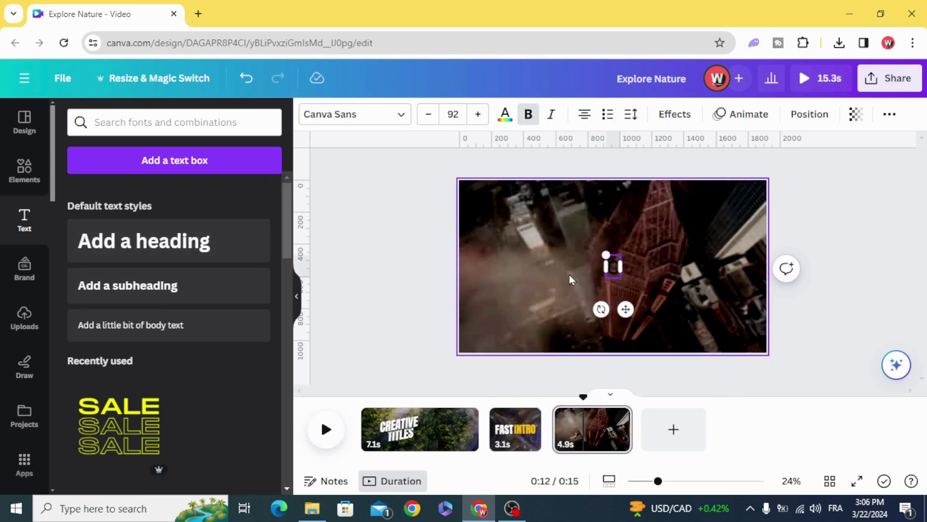
pyautogui.write('REATIVE')
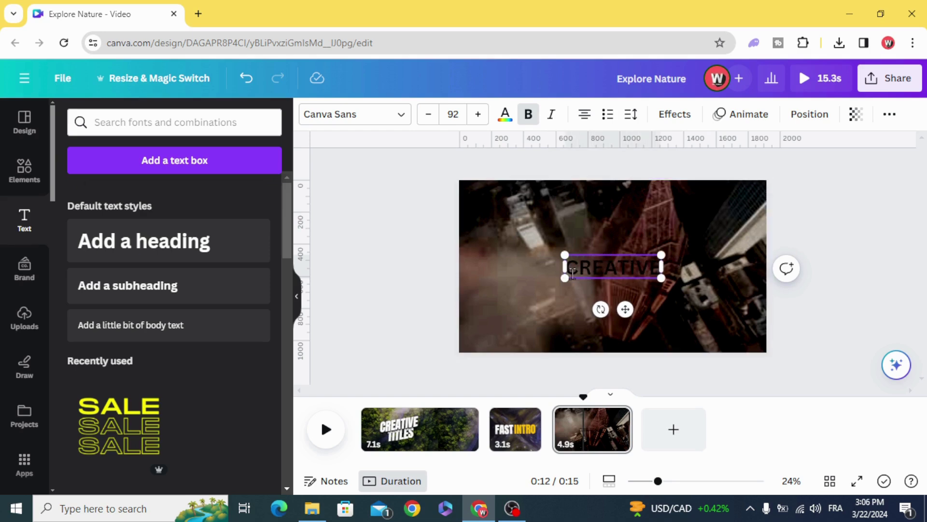
pyautogui.click(360, 116)
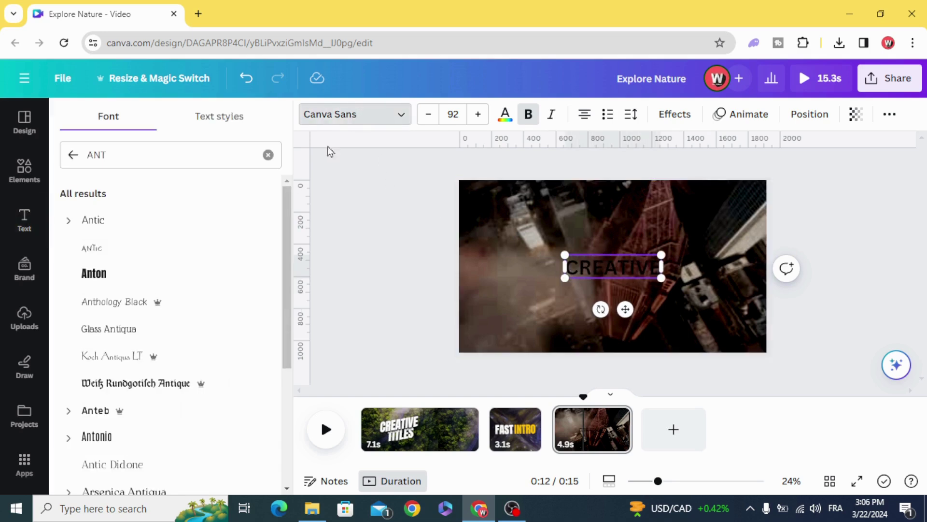
pyautogui.click(193, 273)
pyautogui.moveTo(579, 278); pyautogui.dragTo(501, 307)
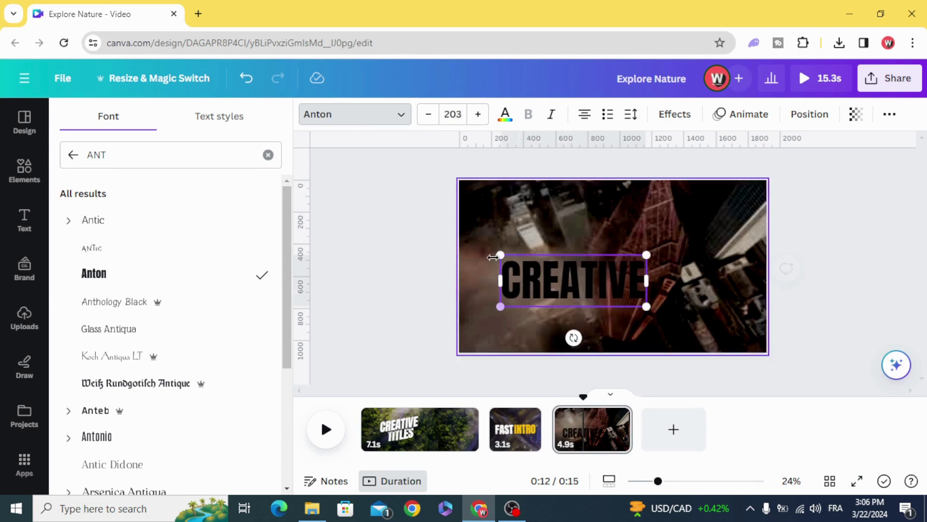
# Make the CREATIVE title white and italic.
pyautogui.click(506, 115)
pyautogui.click(186, 196)
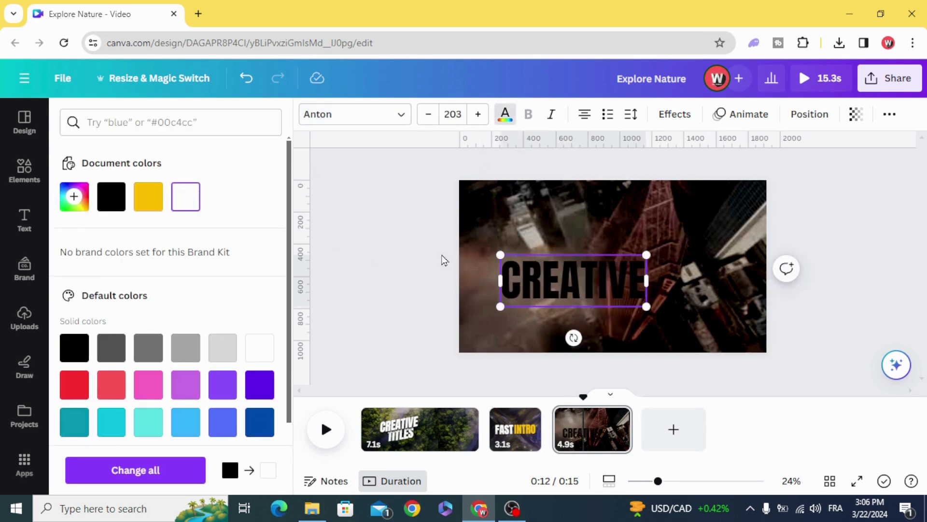
pyautogui.click(441, 270)
pyautogui.click(534, 292)
pyautogui.click(505, 115)
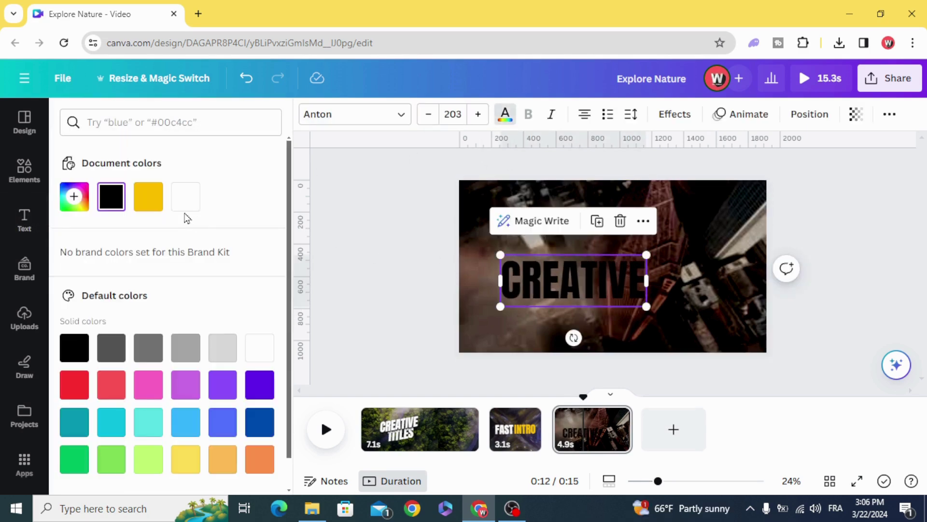
pyautogui.click(186, 203)
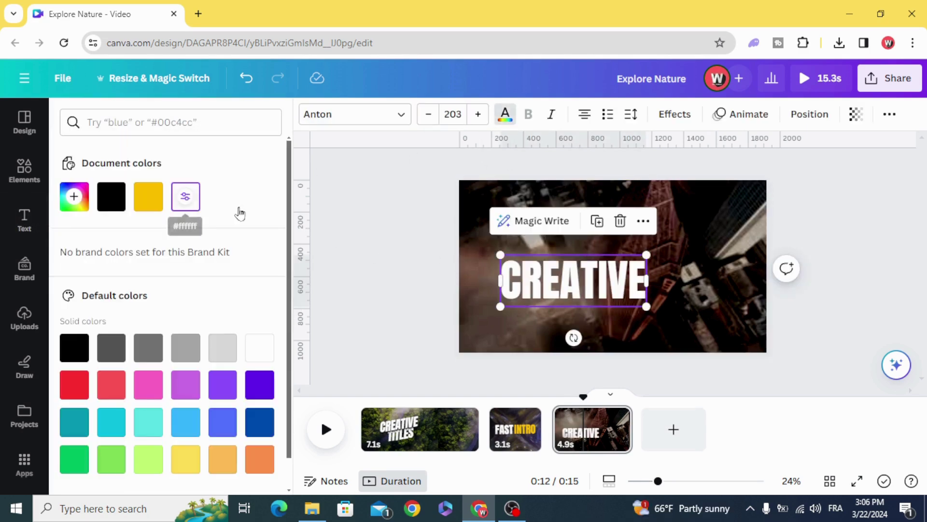
pyautogui.click(562, 115)
pyautogui.click(389, 280)
# Move CREATIVE toward the page centre and set its font size to 240.
pyautogui.moveTo(548, 277); pyautogui.dragTo(571, 263)
pyautogui.click(452, 113)
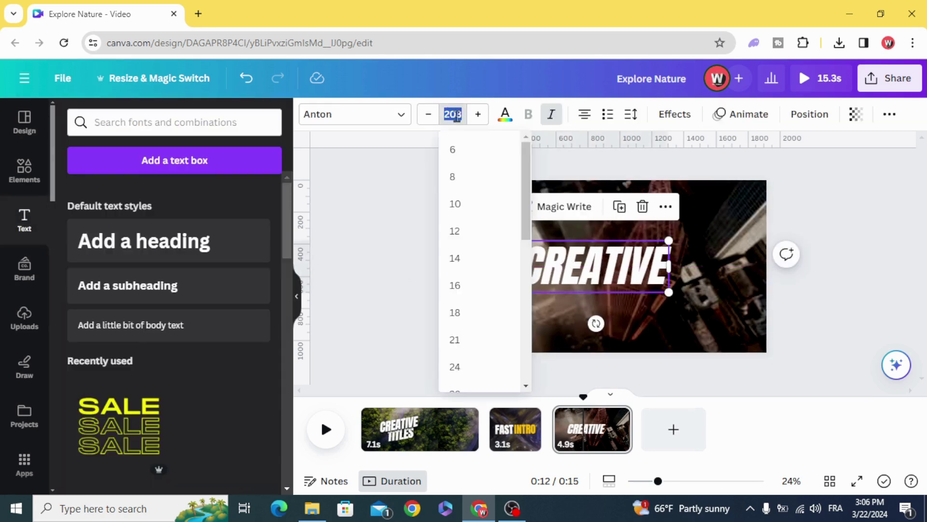
pyautogui.write('240')
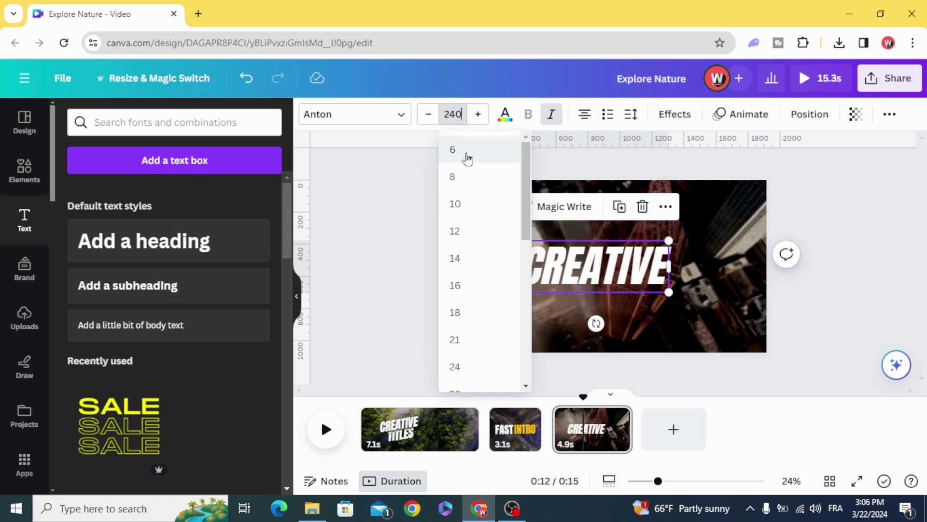
pyautogui.press('Return')
pyautogui.click(511, 280)
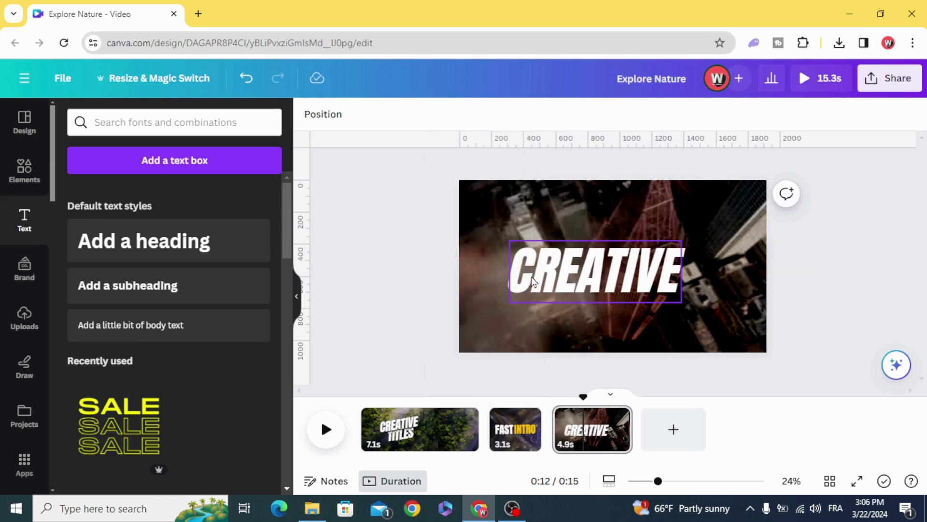
# Cut the letters TIVE out of CREATIVE, leaving CREA.
pyautogui.click(532, 281)
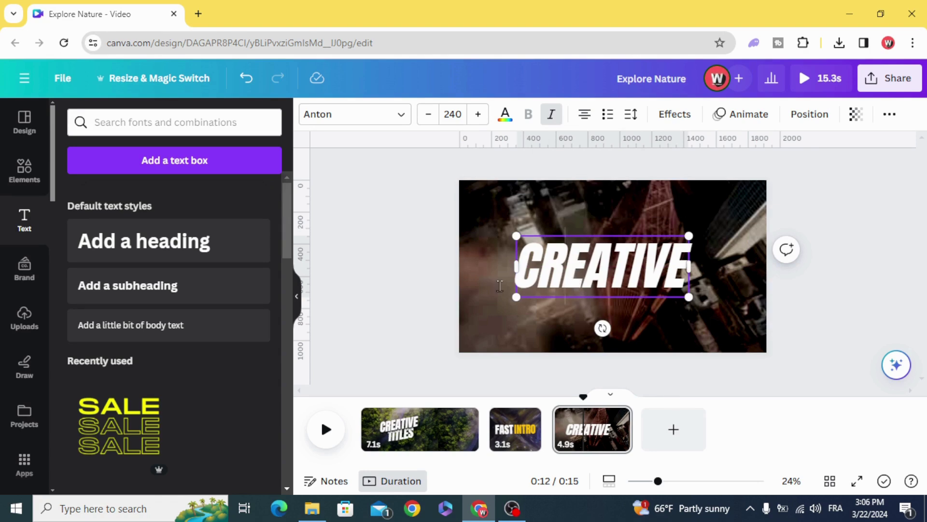
pyautogui.rightClick(667, 267)
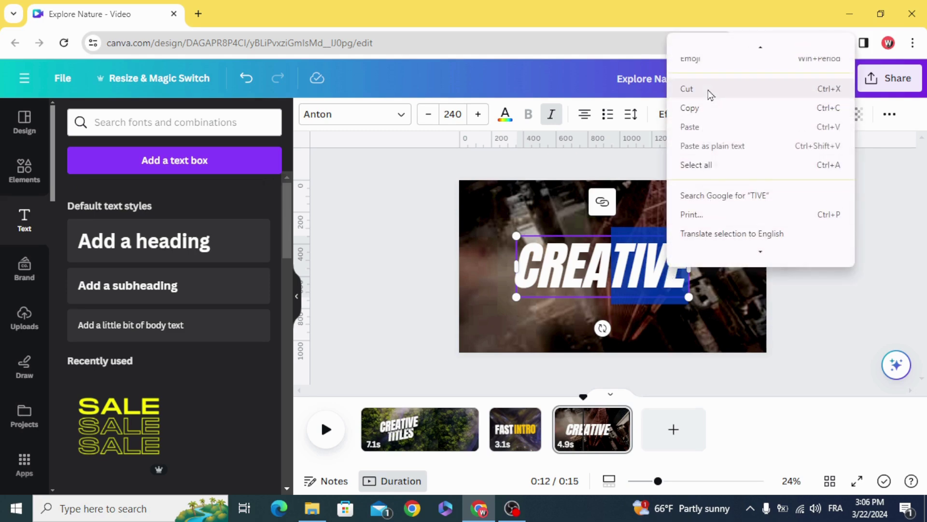
pyautogui.click(709, 91)
pyautogui.click(414, 249)
# Duplicate the CREA box, paste TIVE into the copy, and place it right after CREA.
pyautogui.click(554, 233)
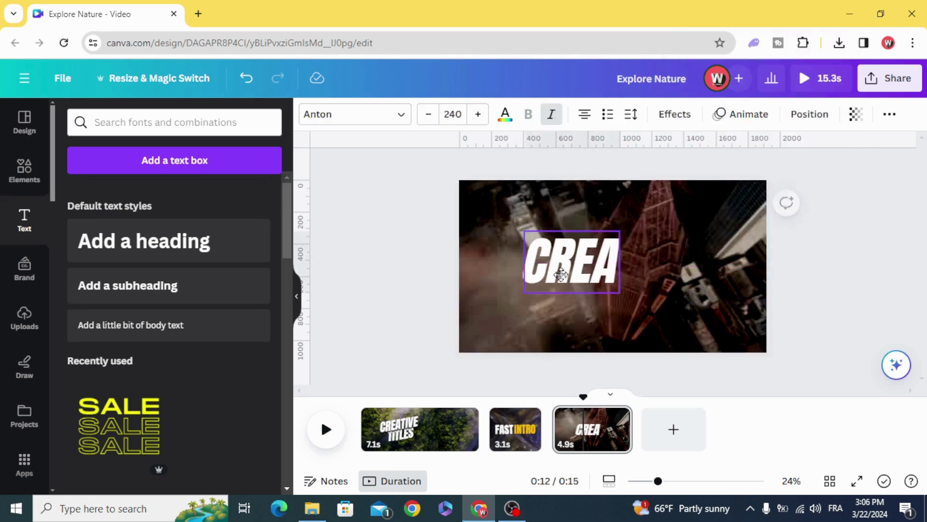
pyautogui.click(590, 199)
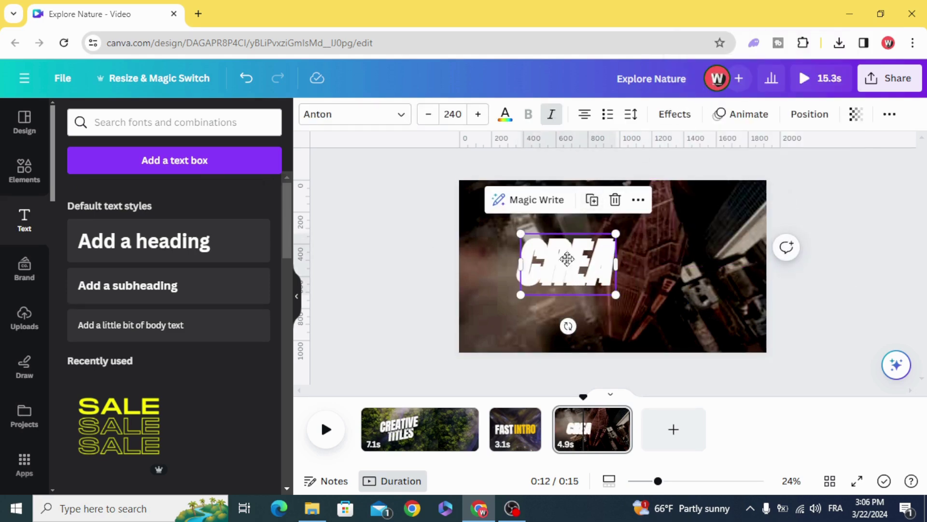
pyautogui.doubleClick(667, 256)
pyautogui.rightClick(667, 256)
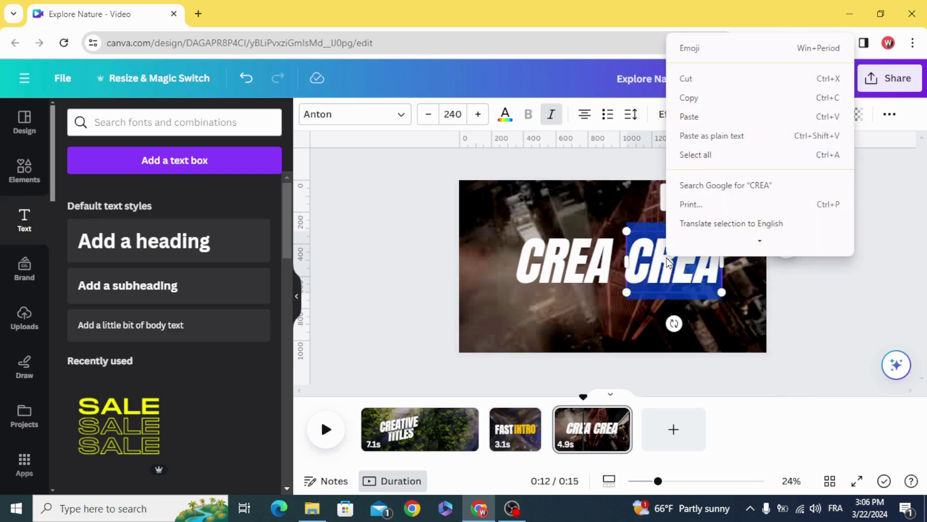
pyautogui.click(702, 118)
pyautogui.click(411, 280)
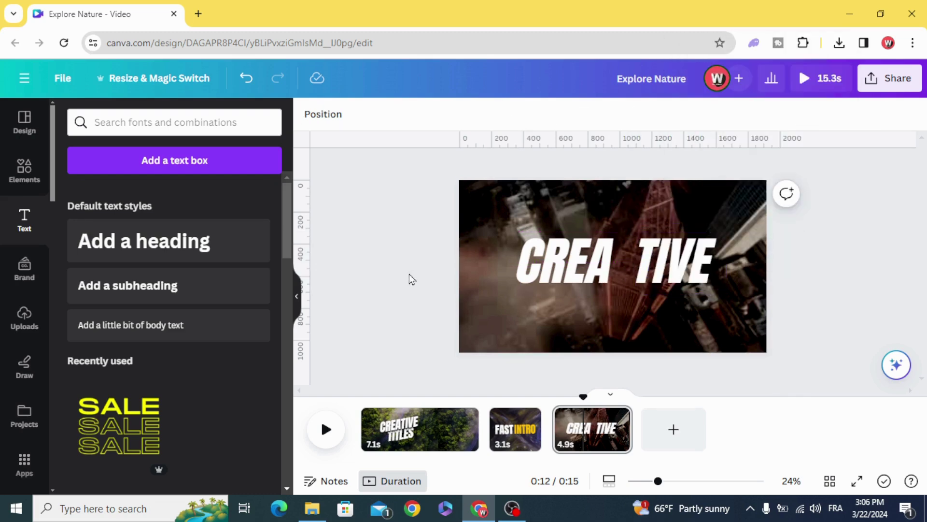
pyautogui.moveTo(655, 269); pyautogui.dragTo(634, 268)
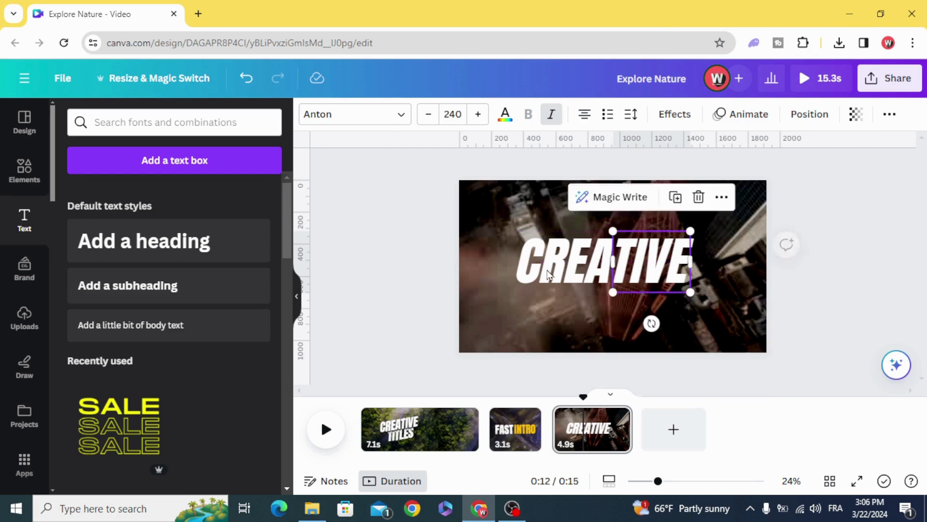
pyautogui.click(434, 276)
pyautogui.moveTo(480, 219); pyautogui.dragTo(654, 299)
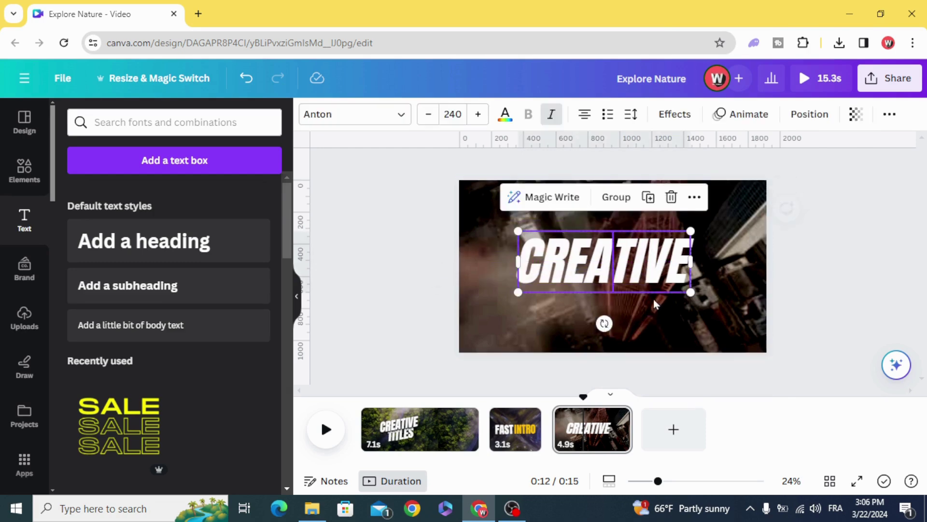
pyautogui.click(654, 299)
pyautogui.click(541, 262)
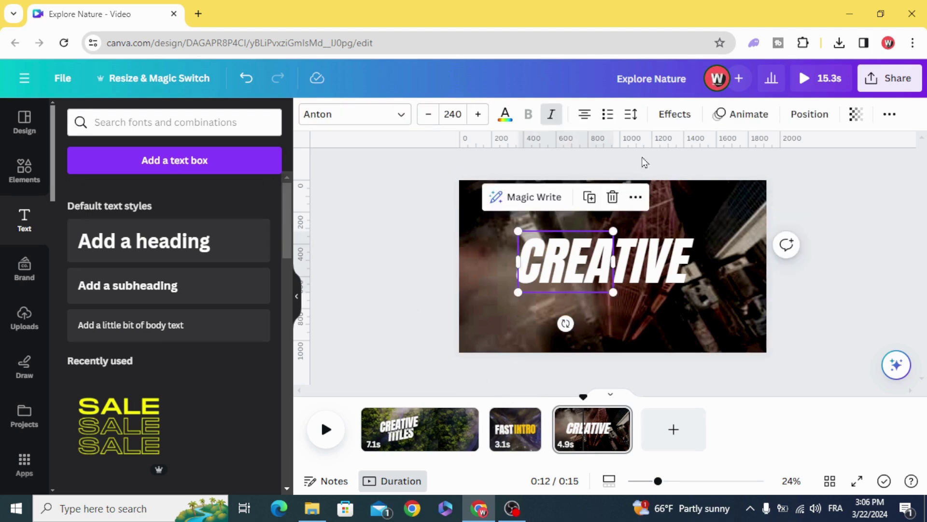
# Give CREA a leftward Baseline animation on entry and exit, with the exit reversed.
pyautogui.click(740, 115)
pyautogui.scroll(-3, 145, 338)
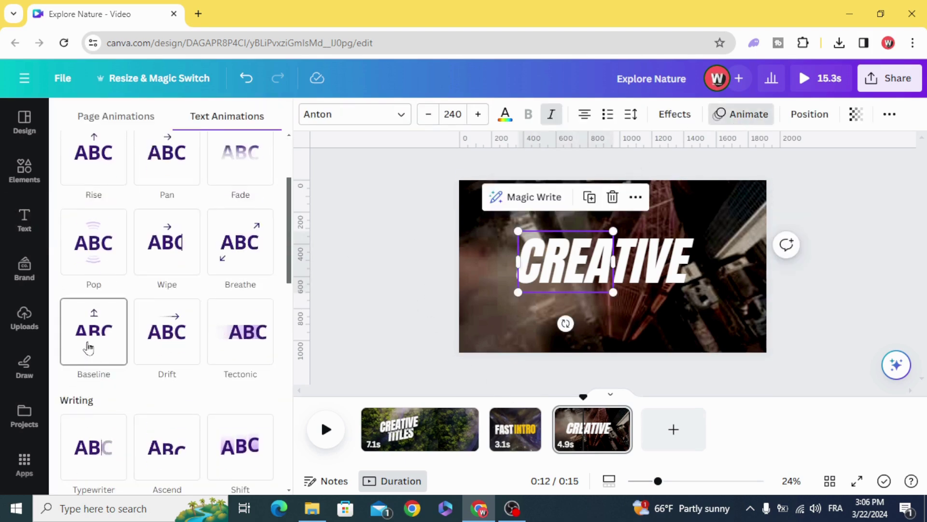
pyautogui.click(89, 338)
pyautogui.scroll(-3, 91, 333)
pyautogui.click(86, 418)
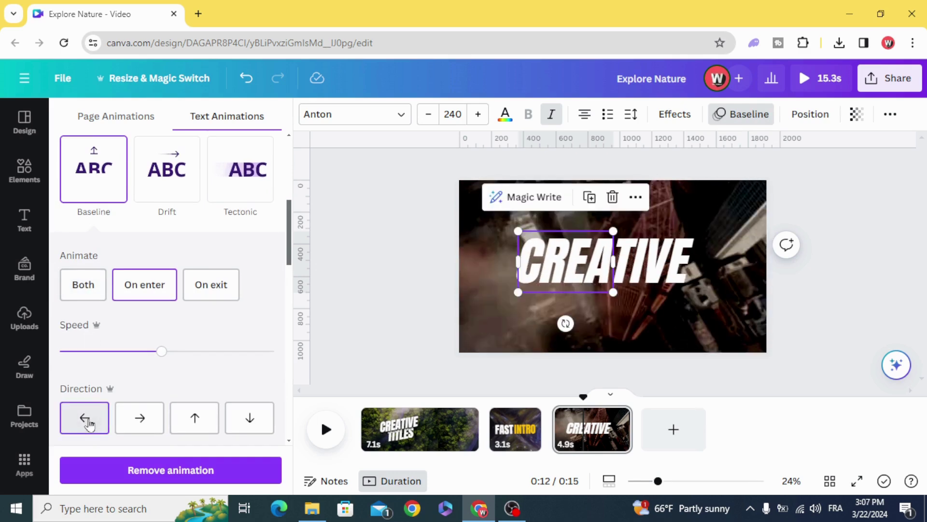
pyautogui.click(88, 422)
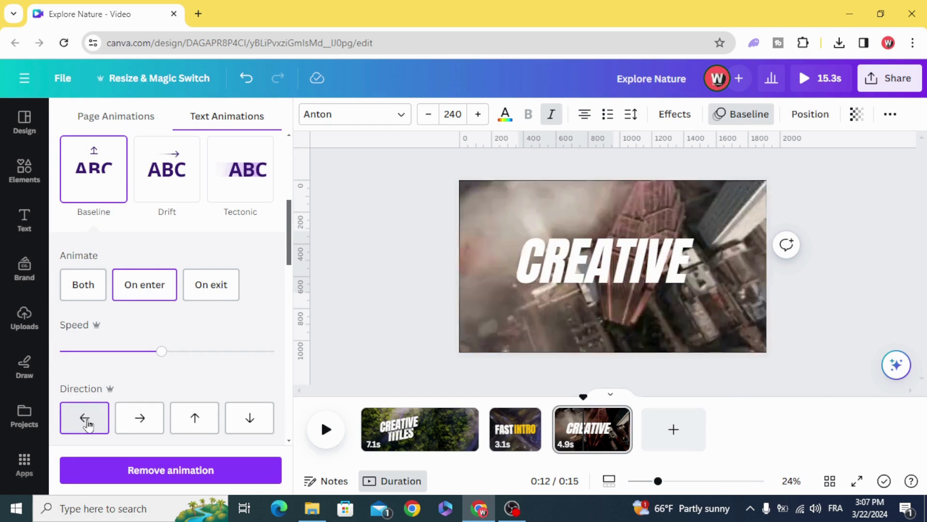
pyautogui.click(92, 290)
pyautogui.scroll(-2, 108, 298)
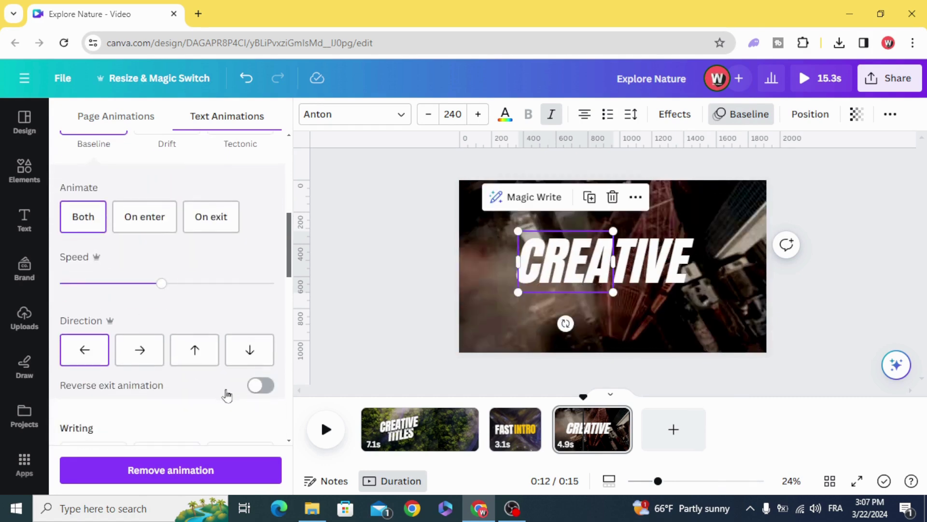
pyautogui.click(260, 386)
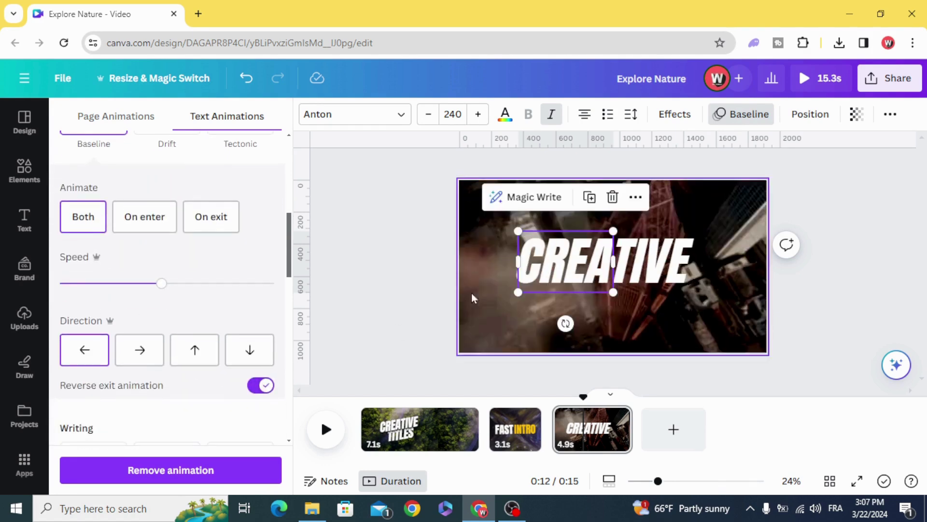
# Apply the Baseline animation to the TIVE text box.
pyautogui.click(650, 273)
pyautogui.scroll(3, 108, 348)
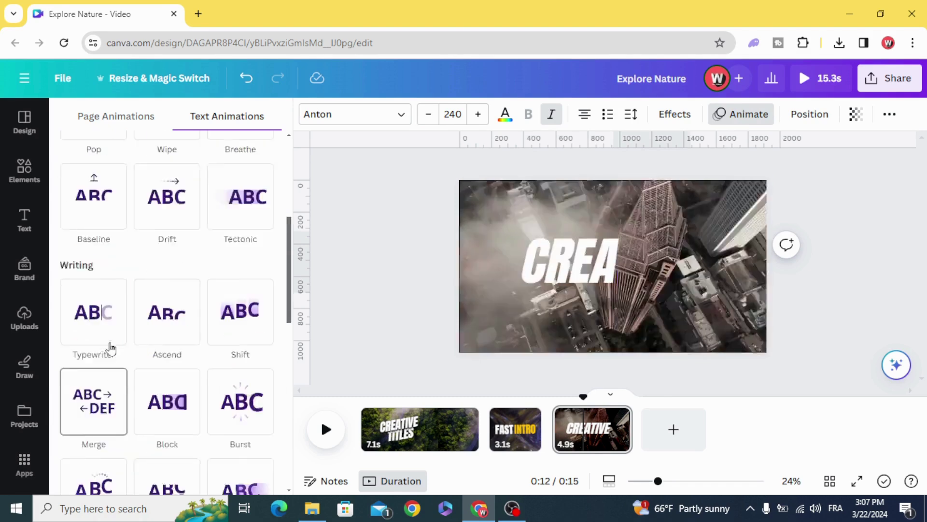
pyautogui.click(97, 242)
pyautogui.scroll(-2, 97, 275)
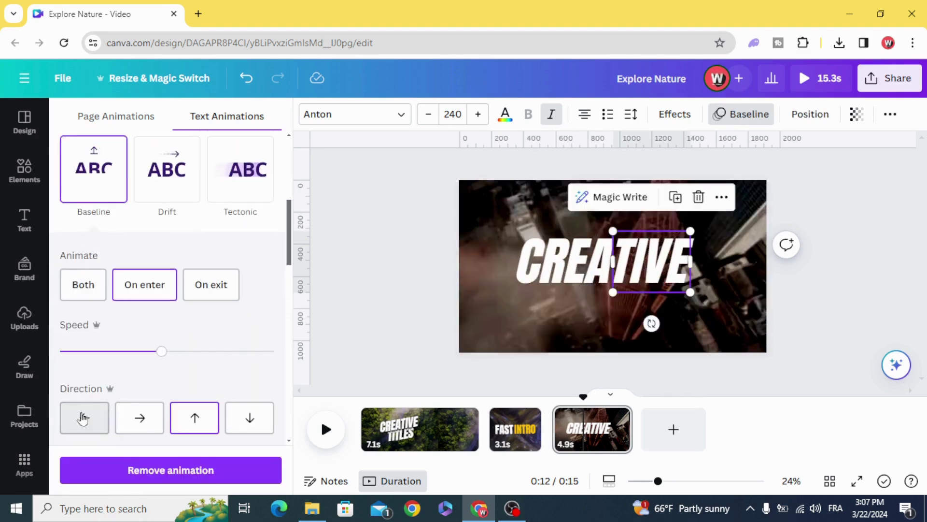
# Set TIVE's Baseline to move rightward on both entry and exit, with reversed exit.
pyautogui.click(142, 419)
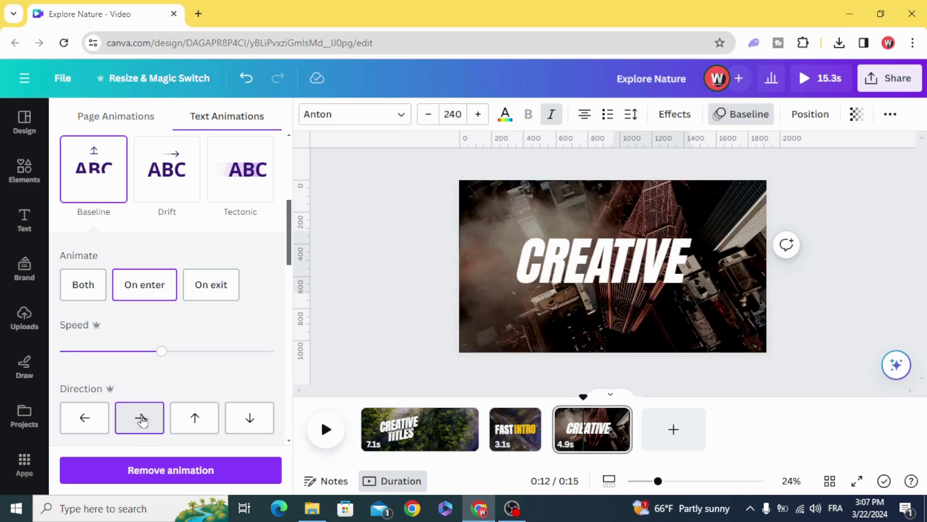
pyautogui.click(97, 289)
pyautogui.scroll(-2, 193, 348)
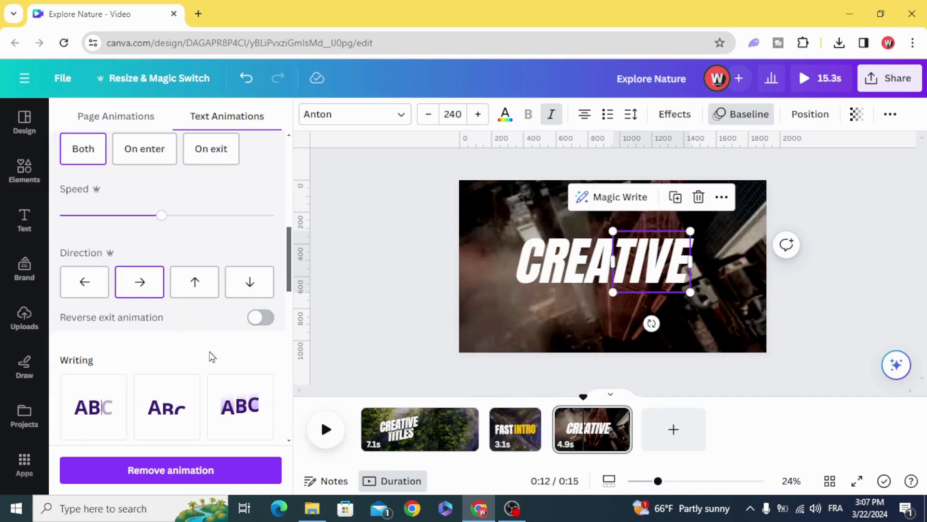
pyautogui.click(256, 318)
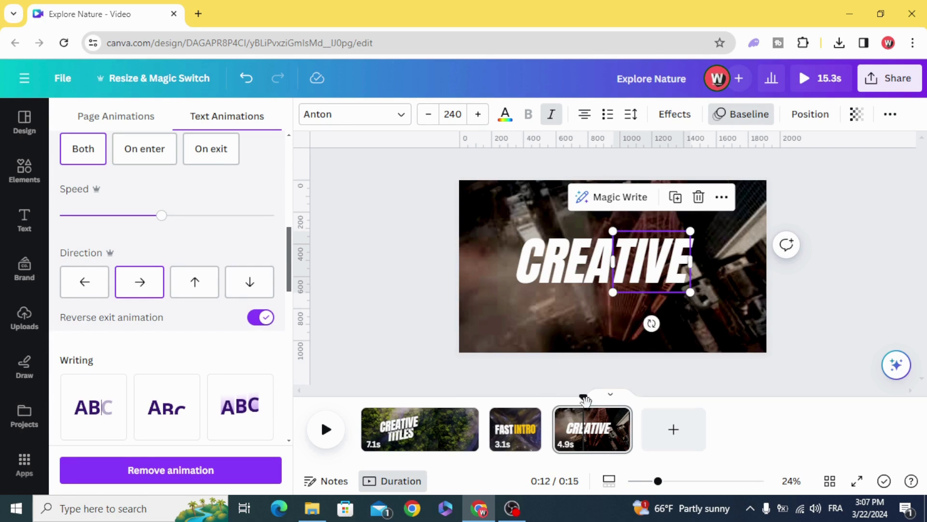
# Move the playhead back to 0:10 and show timing for both CREA and TIVE texts.
pyautogui.moveTo(585, 400); pyautogui.dragTo(556, 397)
pyautogui.moveTo(428, 214); pyautogui.dragTo(640, 285)
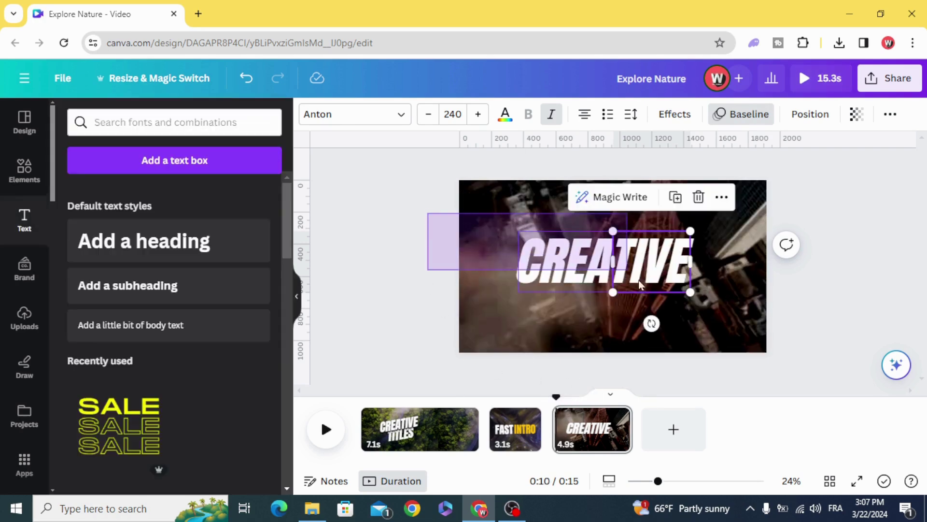
pyautogui.rightClick(632, 274)
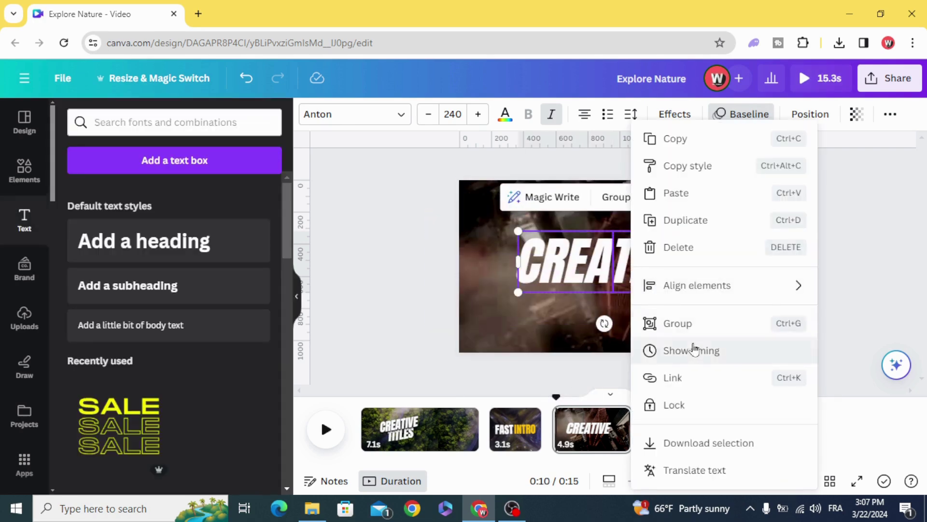
pyautogui.click(692, 350)
# Drag the CREA and TIVE text layer's end to shorten their on-screen time to 2.4s.
pyautogui.moveTo(602, 404); pyautogui.dragTo(554, 389)
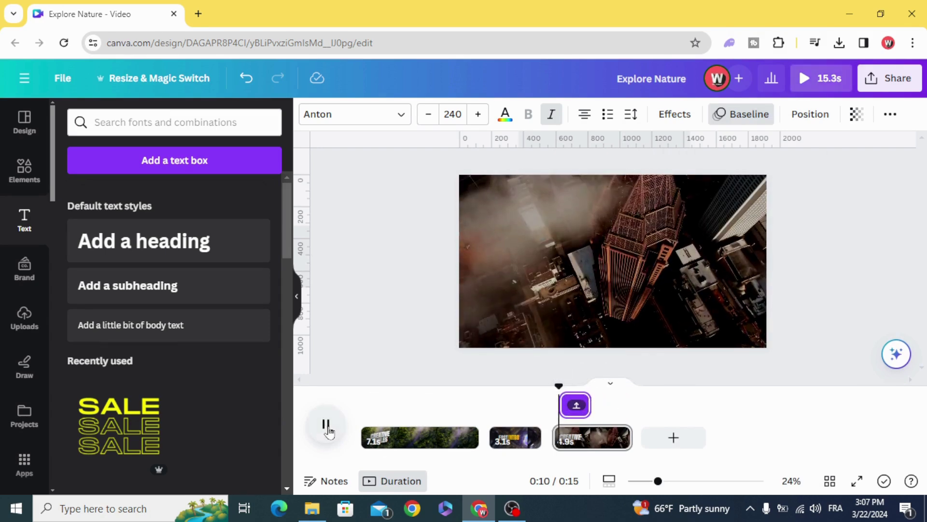